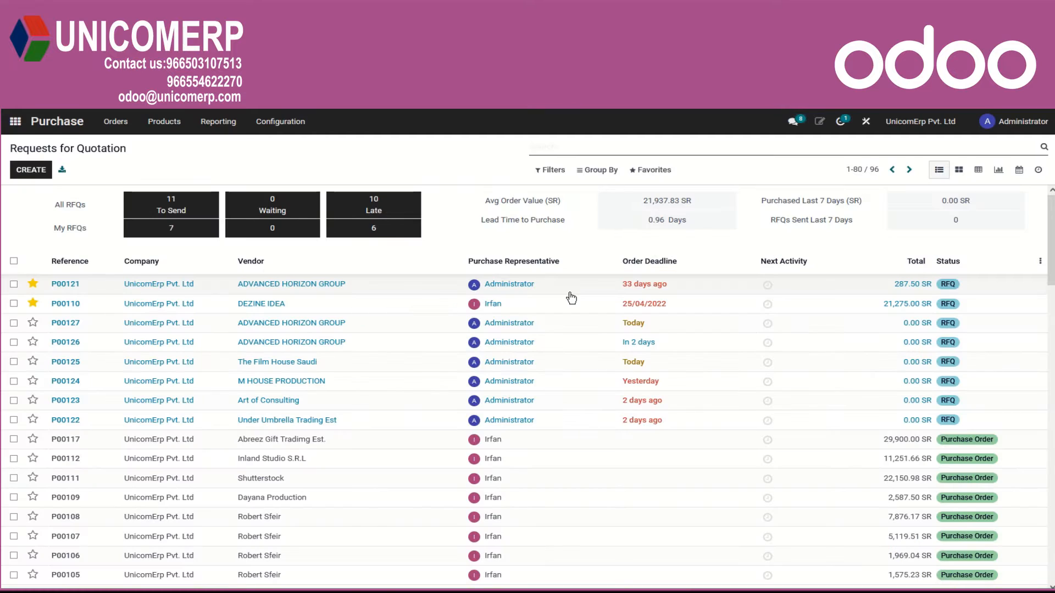
Create a new purchase order and select ADVANCED HORIZON GROUP as the vendor from the full vendor list.
{"action": "left_click", "coordinate": [113, 123]}
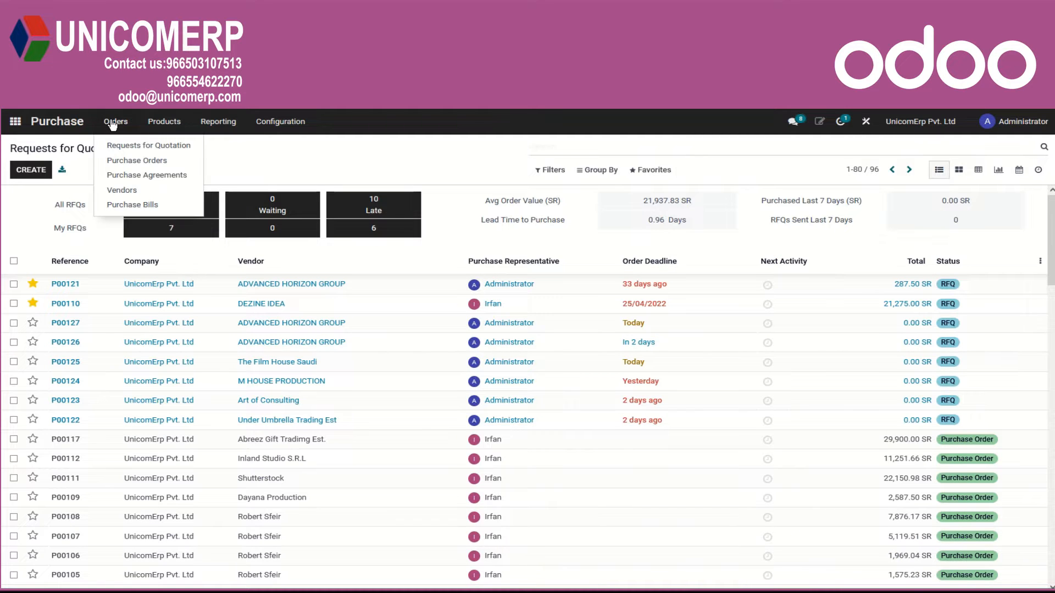
{"action": "left_click", "coordinate": [128, 160]}
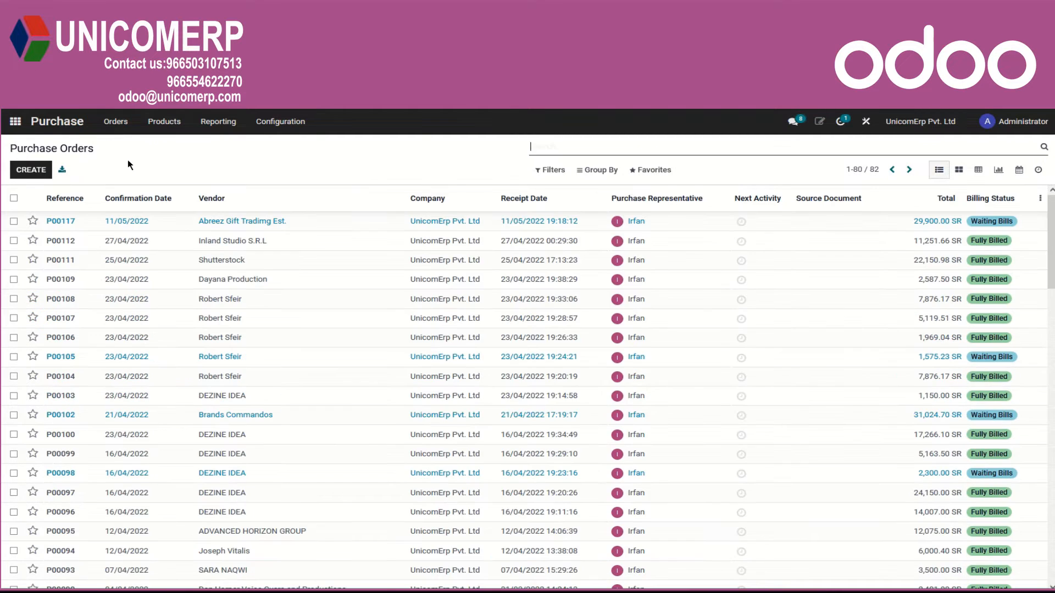
{"action": "left_click", "coordinate": [30, 170]}
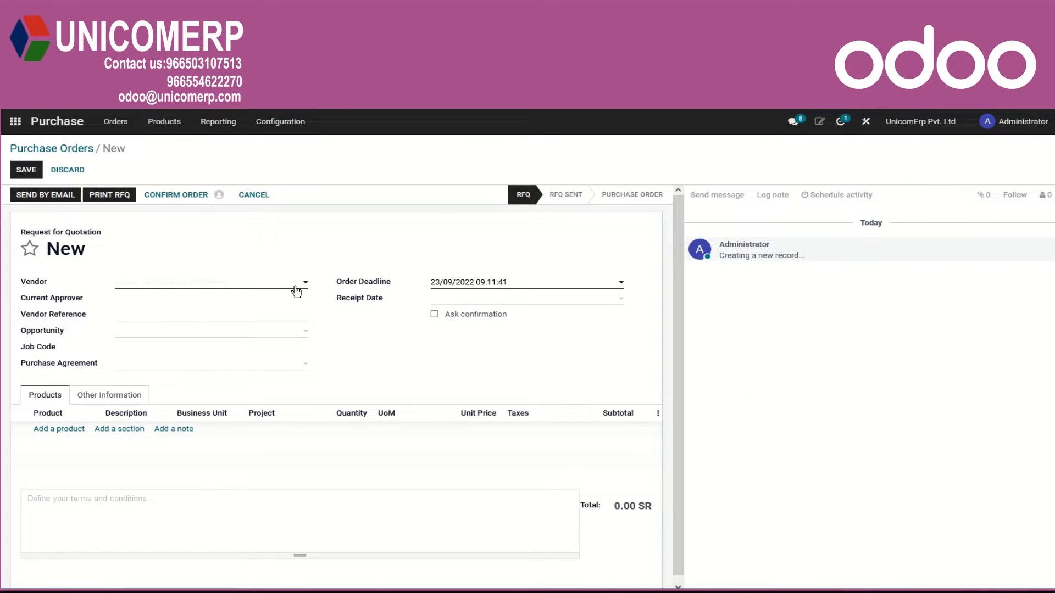
{"action": "left_click", "coordinate": [305, 283]}
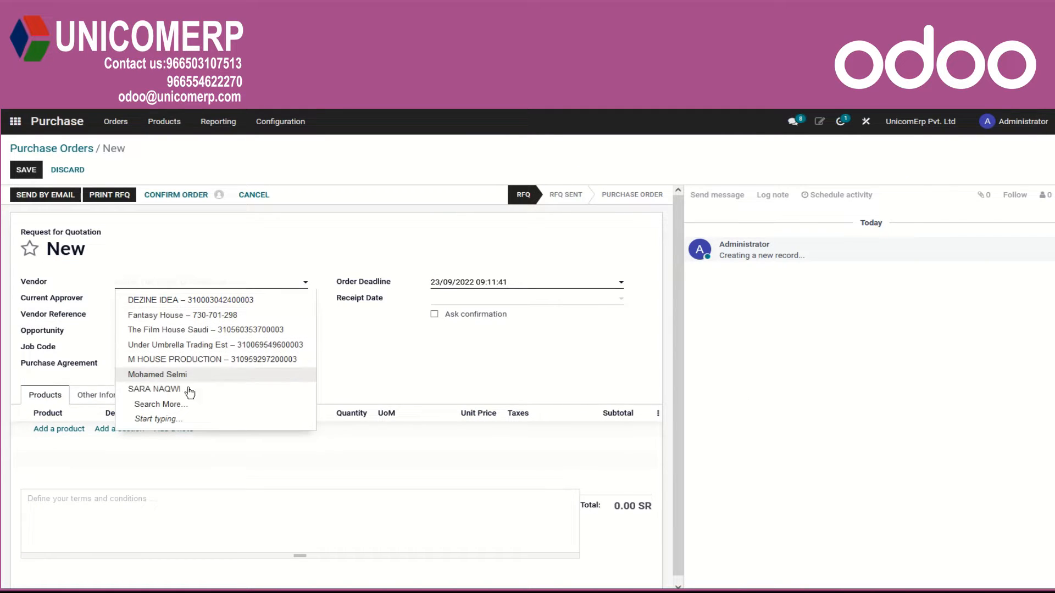
{"action": "left_click", "coordinate": [185, 406]}
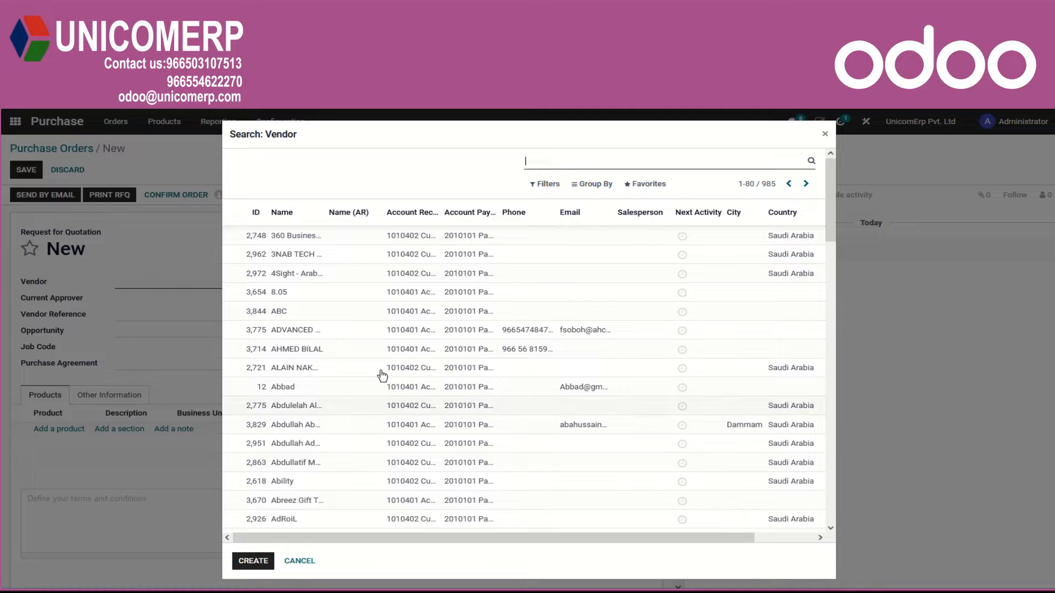
{"action": "left_click", "coordinate": [319, 332]}
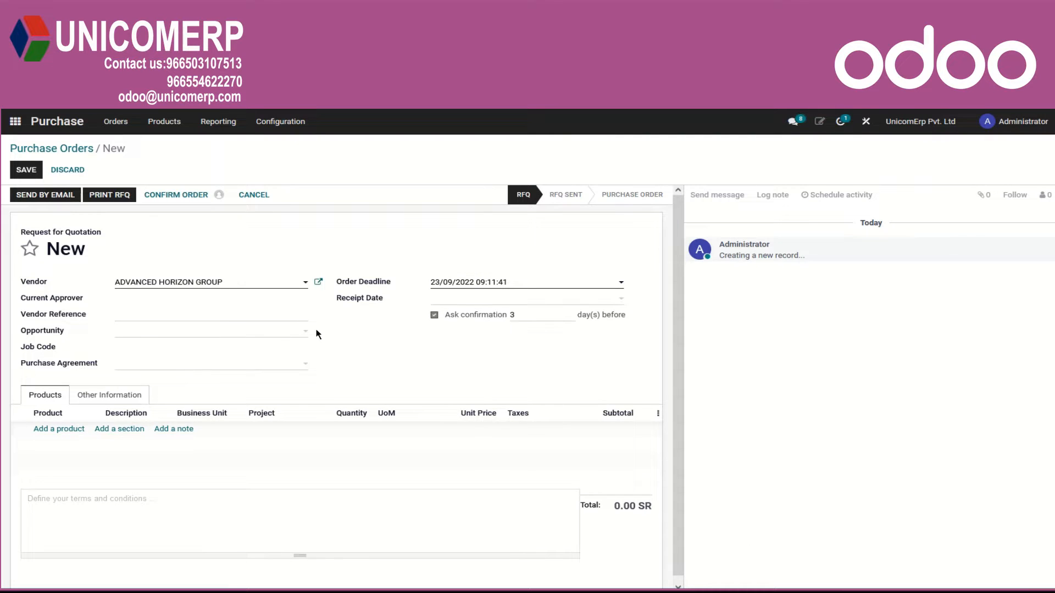
{"action": "left_click", "coordinate": [199, 312]}
{"action": "type", "text": "REF"}
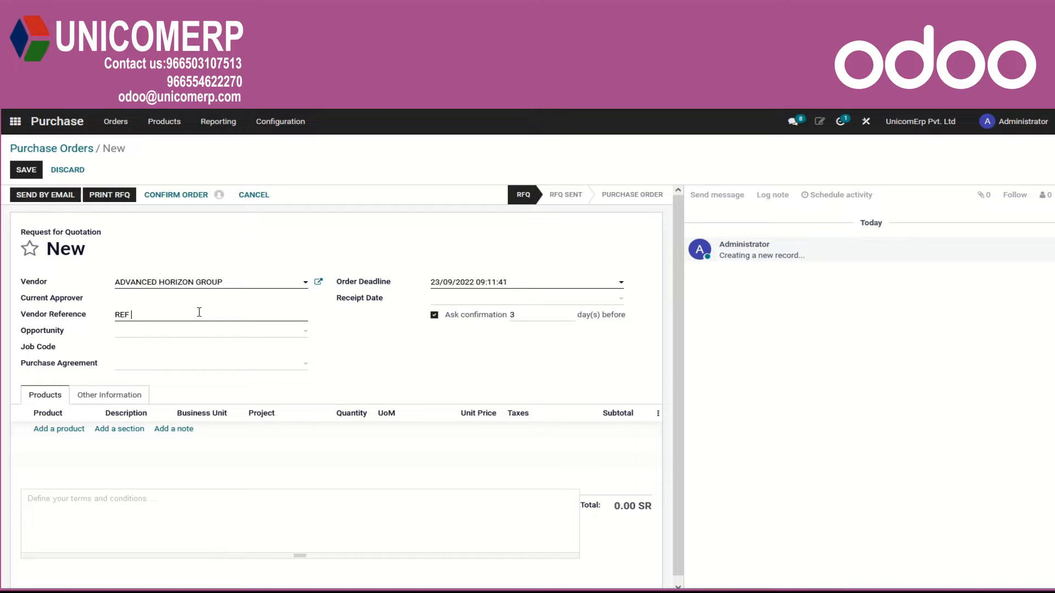
{"action": "type", "text": " # 123"}
{"action": "left_click", "coordinate": [303, 336]}
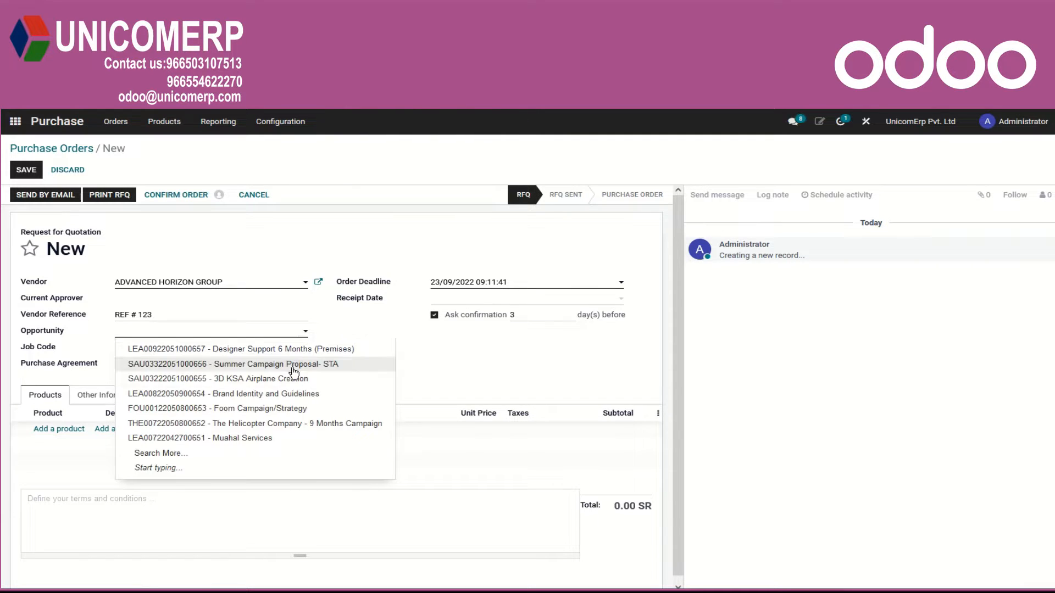
{"action": "left_click", "coordinate": [284, 409]}
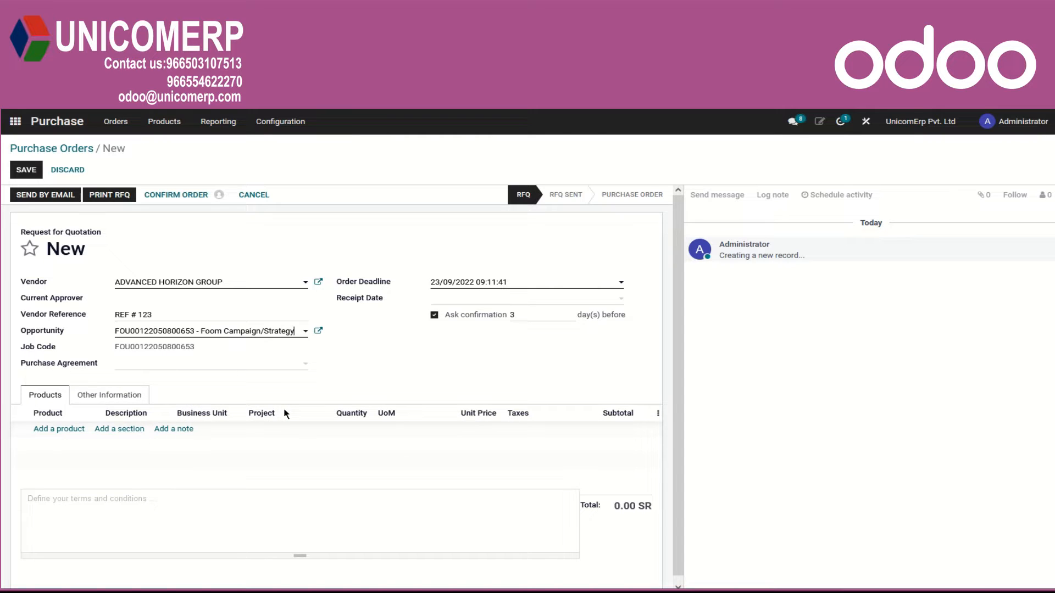
{"action": "left_click", "coordinate": [307, 365]}
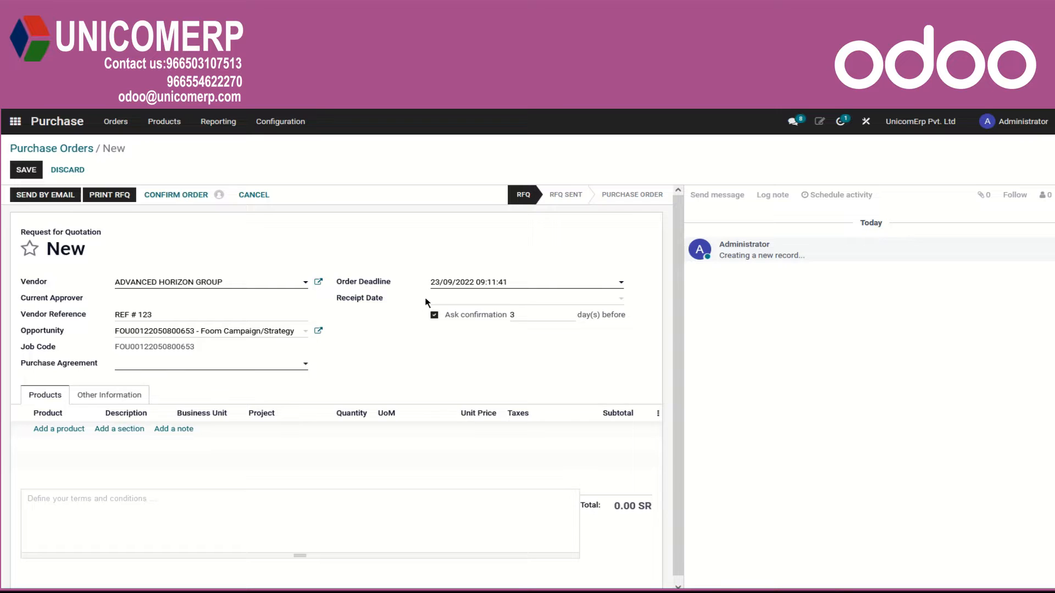
Set the order deadline to 25/09/2022 and the receipt date to 30/09/2022.
{"action": "left_click", "coordinate": [616, 283]}
{"action": "left_click", "coordinate": [463, 434]}
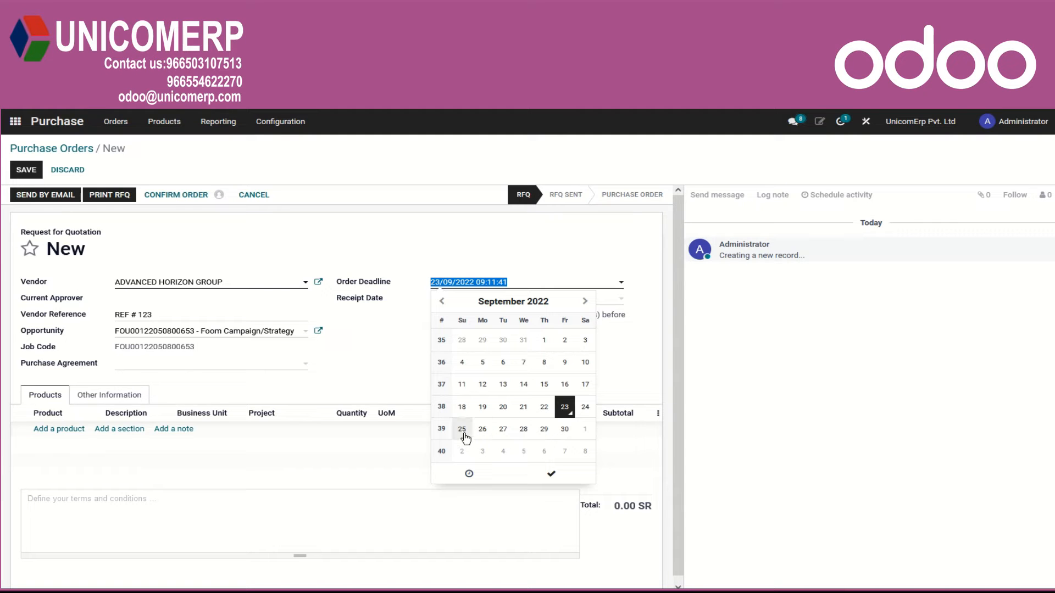
{"action": "left_click", "coordinate": [551, 474]}
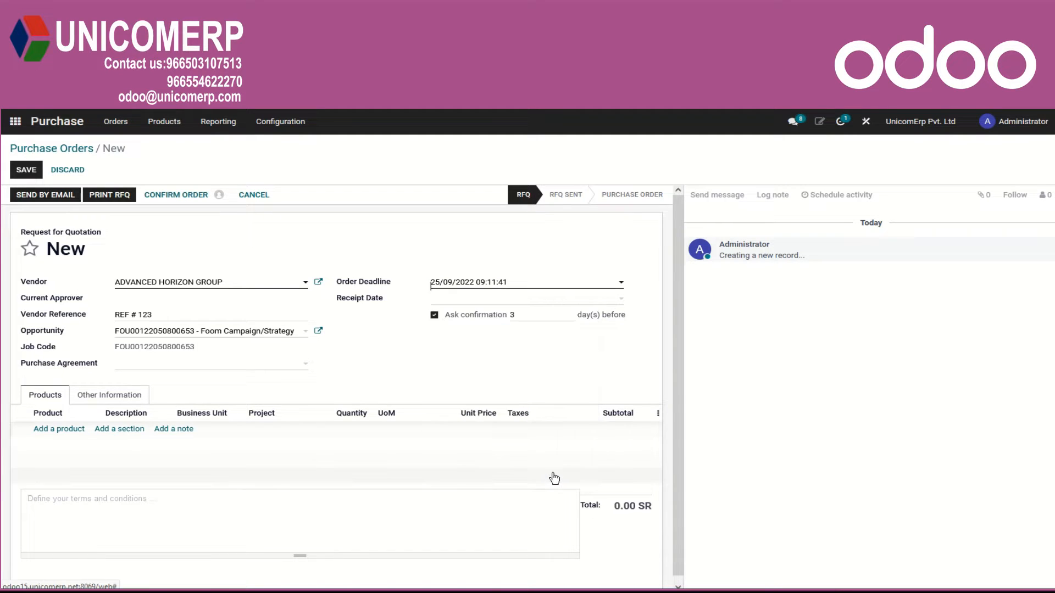
{"action": "left_click", "coordinate": [621, 300]}
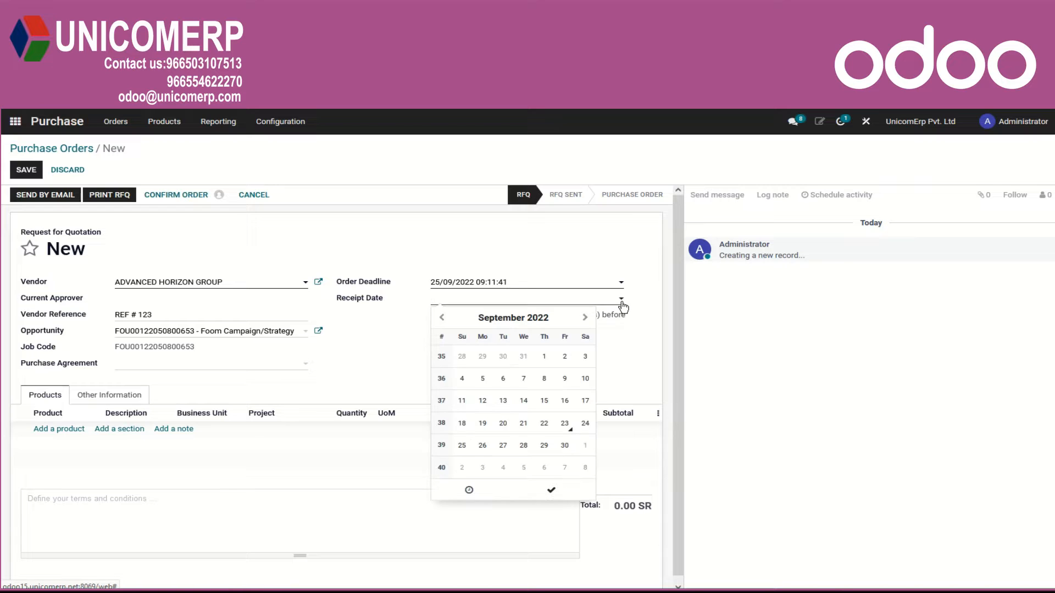
{"action": "left_click", "coordinate": [565, 446]}
{"action": "left_click", "coordinate": [552, 490]}
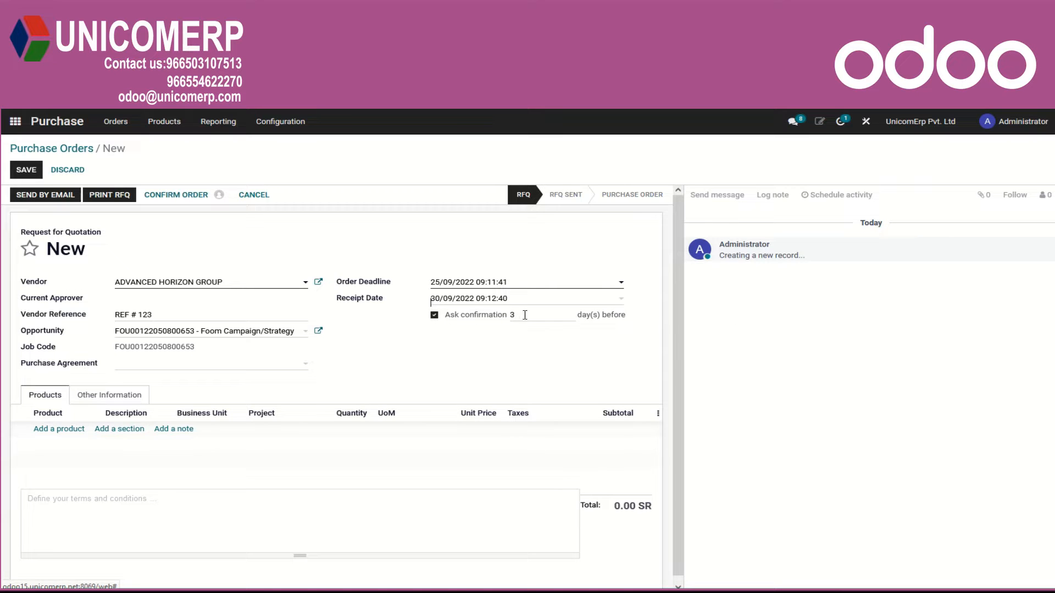
Switch the confirmation request off and on again and set it to 3 days before receipt.
{"action": "left_click", "coordinate": [435, 315]}
{"action": "left_click", "coordinate": [434, 316]}
{"action": "key", "text": "Tab"}
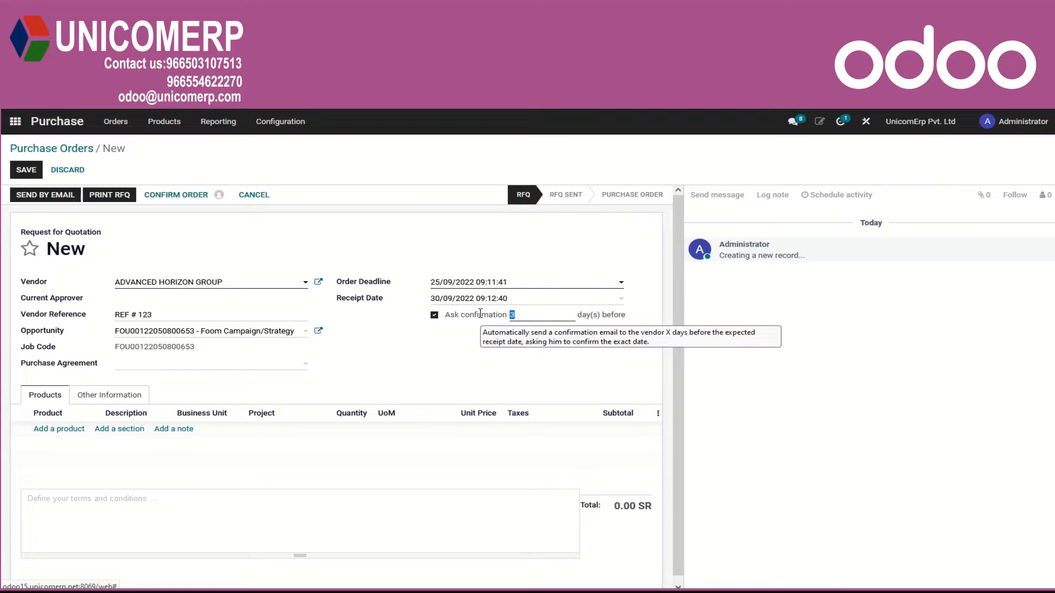
{"action": "type", "text": "3"}
{"action": "left_click", "coordinate": [495, 358]}
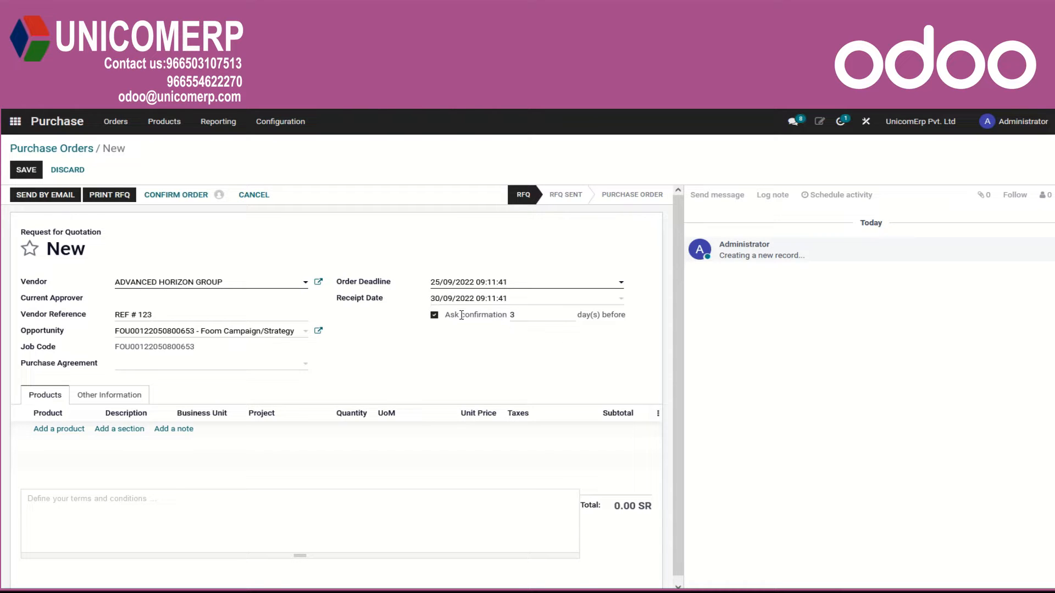
Set the receipt reminder in the vendor's purchase settings to 5 days before and save the vendor record.
{"action": "left_click", "coordinate": [319, 282]}
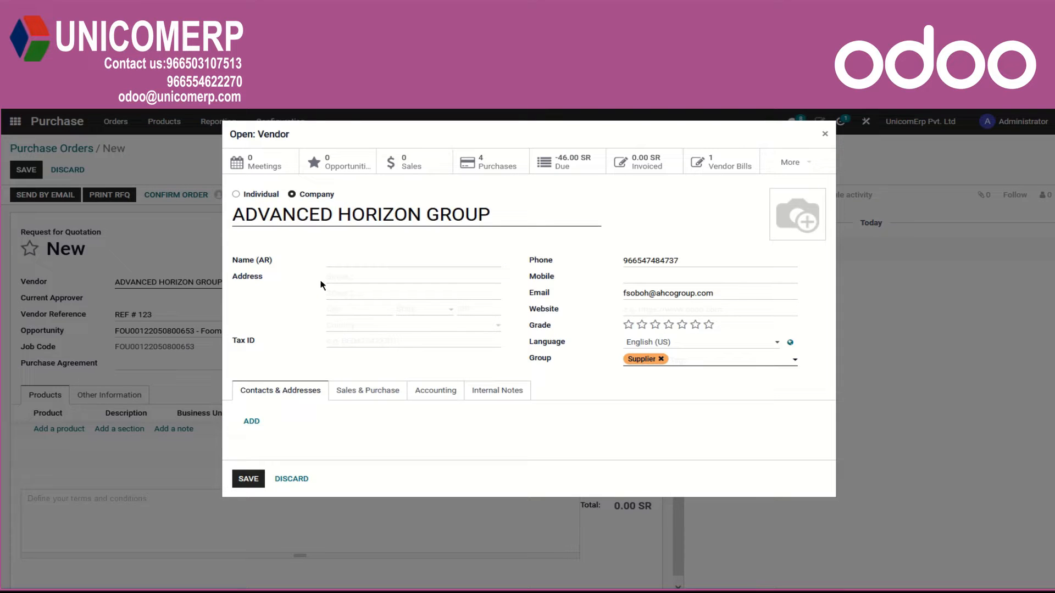
{"action": "left_click", "coordinate": [386, 393]}
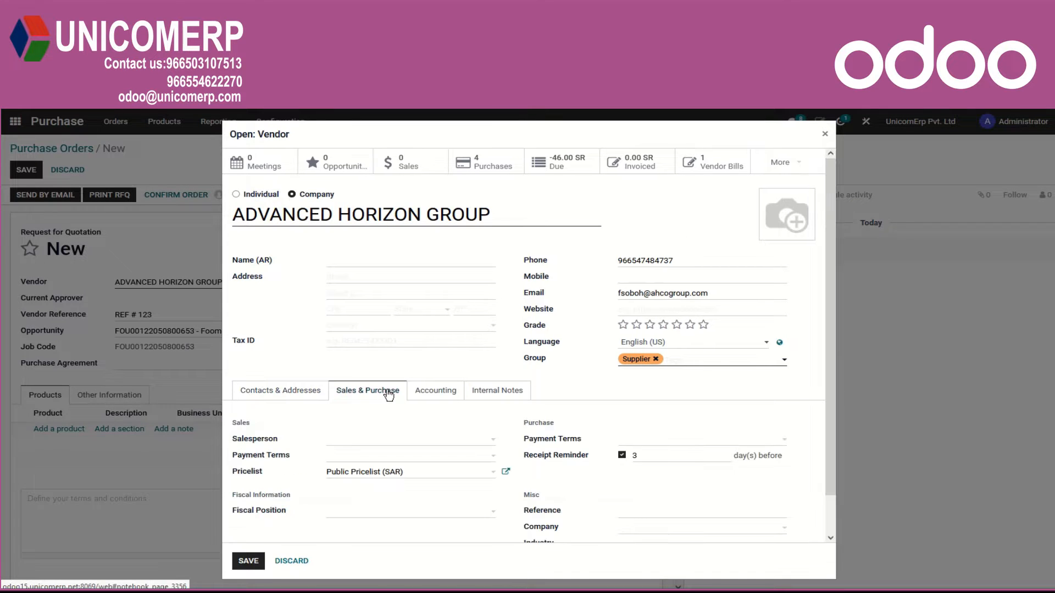
{"action": "double_click", "coordinate": [633, 455]}
{"action": "type", "text": "5"}
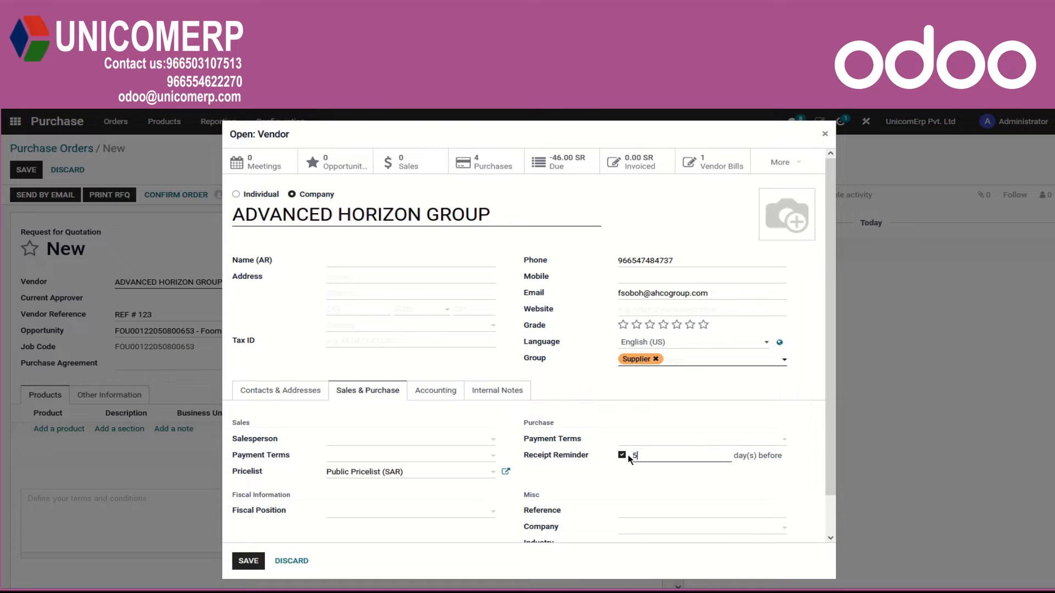
{"action": "left_click", "coordinate": [249, 561]}
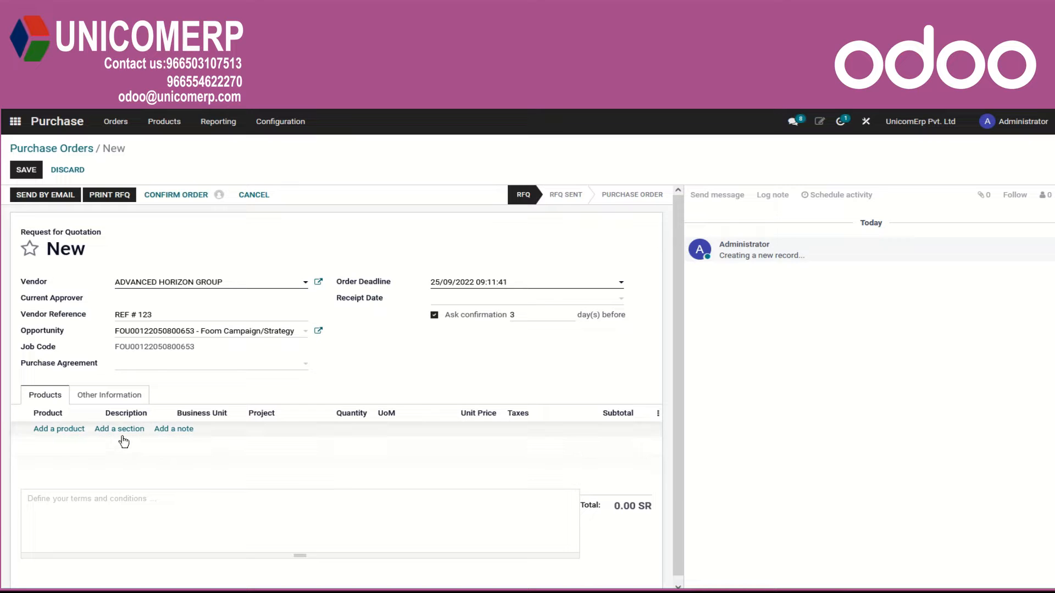
Add a product line for BTL Production to the order from the full product list.
{"action": "left_click", "coordinate": [70, 434]}
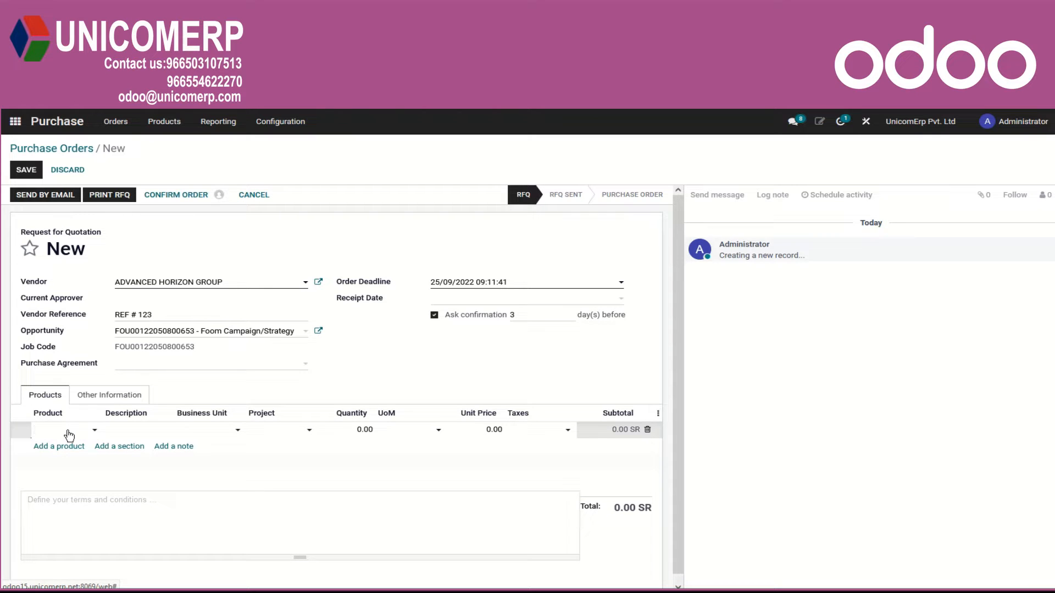
{"action": "left_click", "coordinate": [95, 433]}
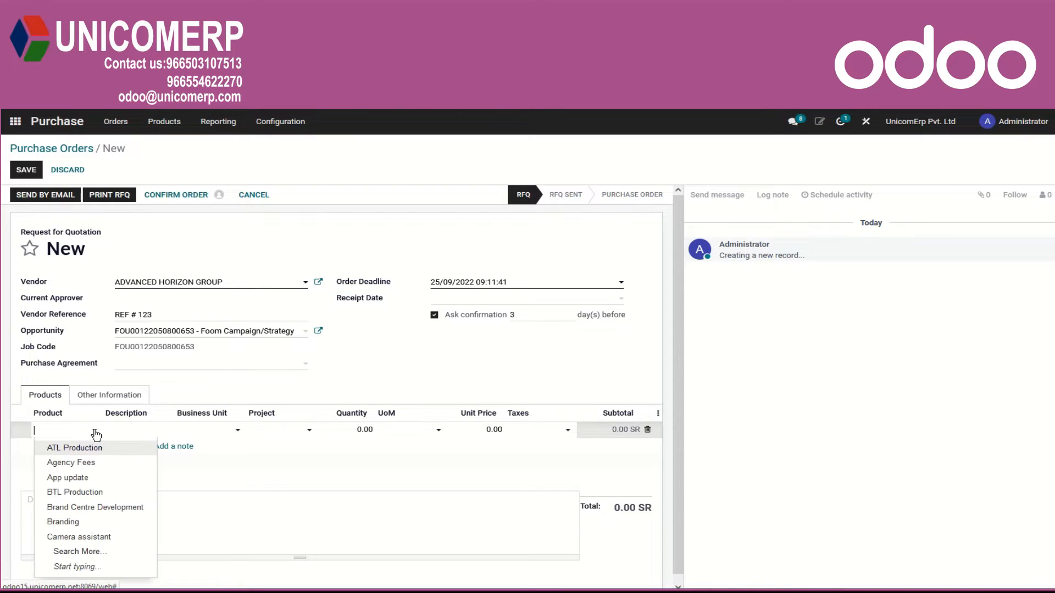
{"action": "left_click", "coordinate": [70, 554]}
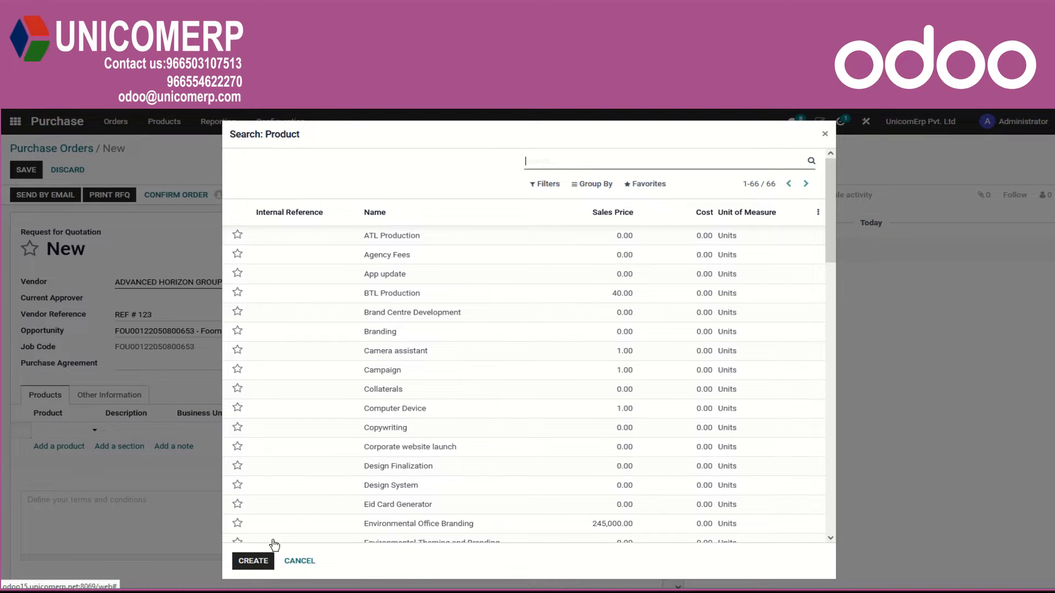
{"action": "left_click", "coordinate": [384, 301]}
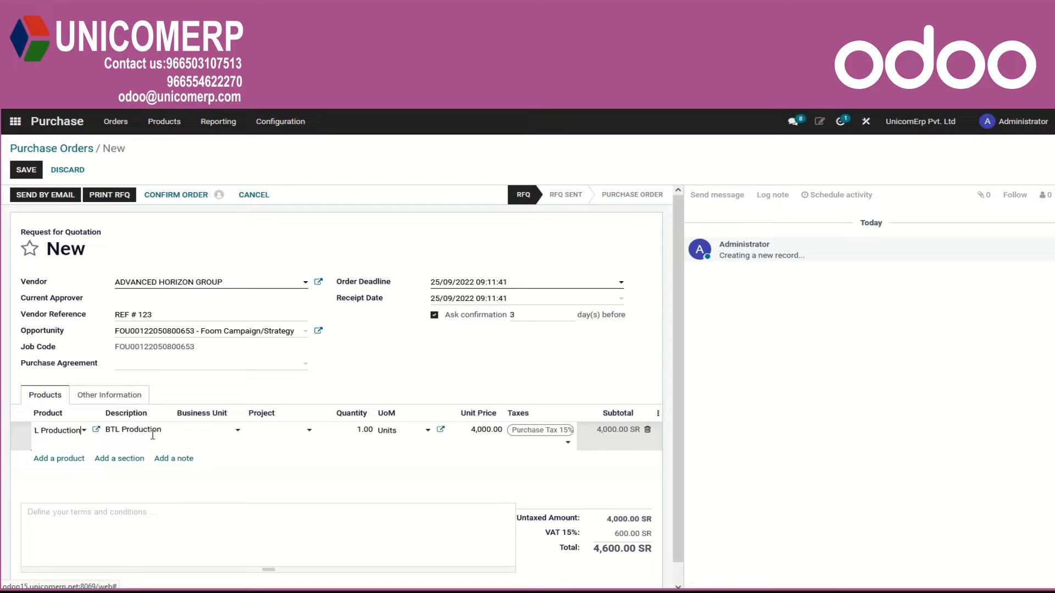
Examine the BTL Production product's purchase settings for vendor prices and vendor taxes, and close the record without saving.
{"action": "left_click", "coordinate": [95, 431]}
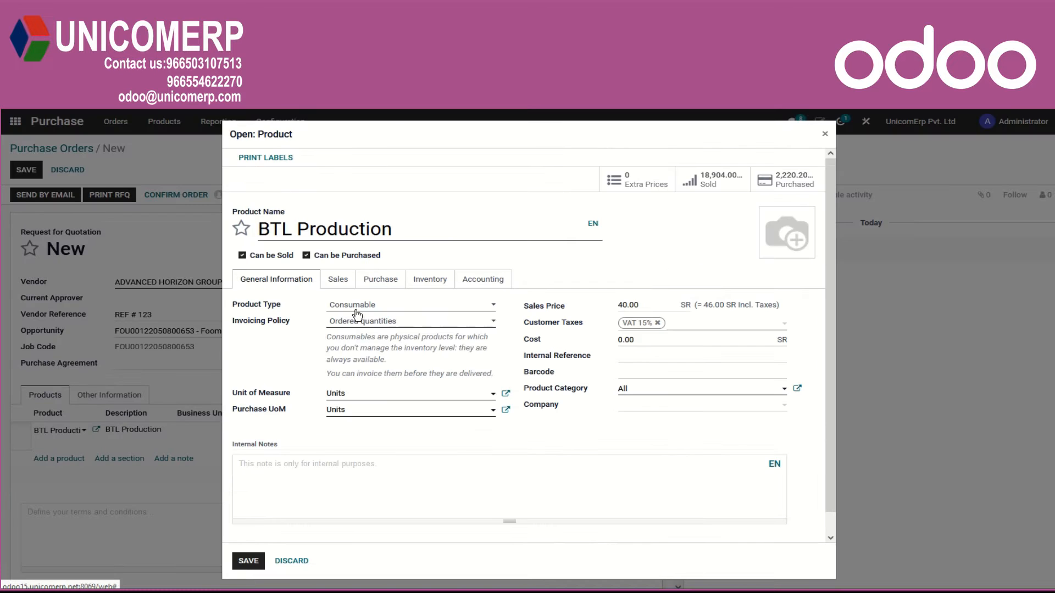
{"action": "left_click", "coordinate": [381, 281]}
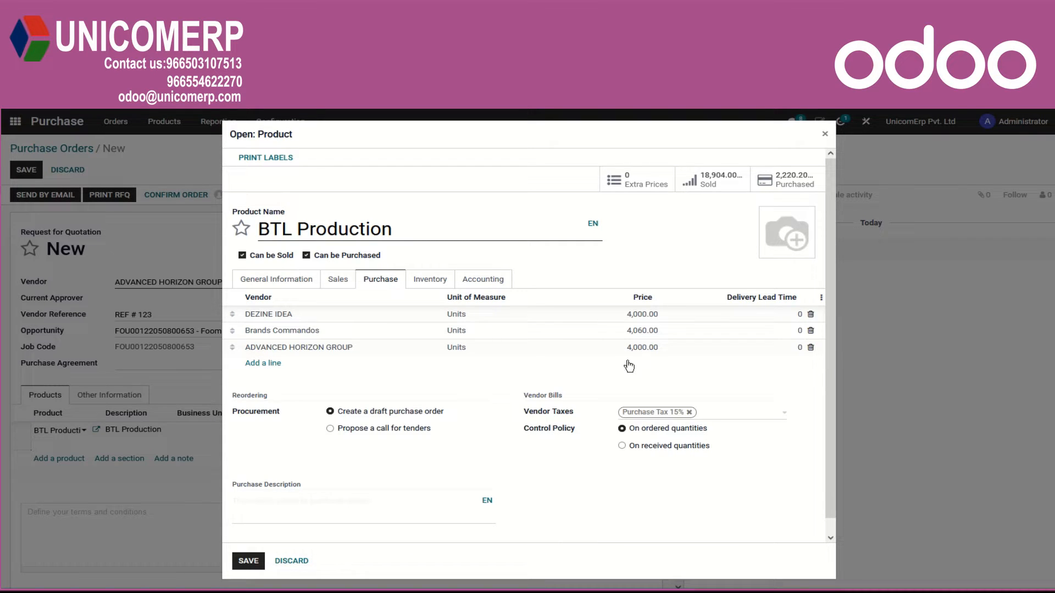
{"action": "left_click", "coordinate": [825, 141]}
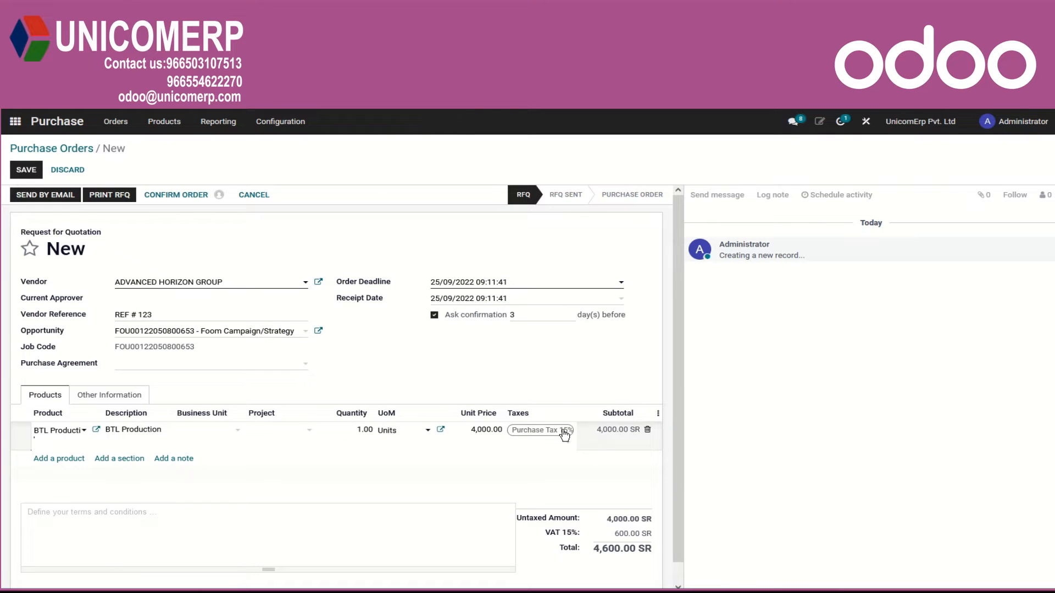
{"action": "left_click", "coordinate": [96, 431]}
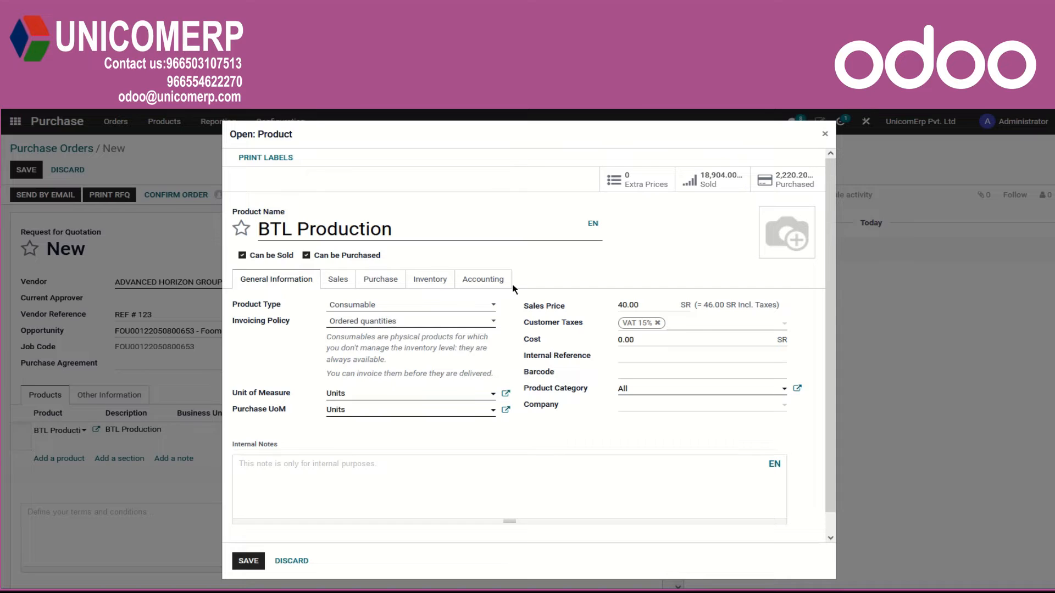
{"action": "left_click", "coordinate": [378, 281]}
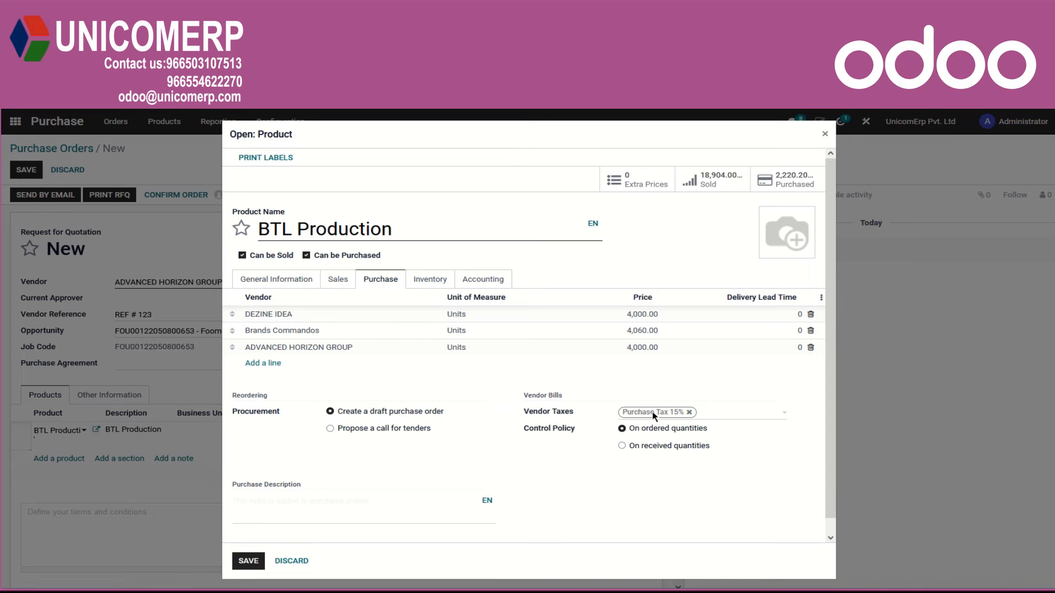
{"action": "left_click", "coordinate": [825, 134]}
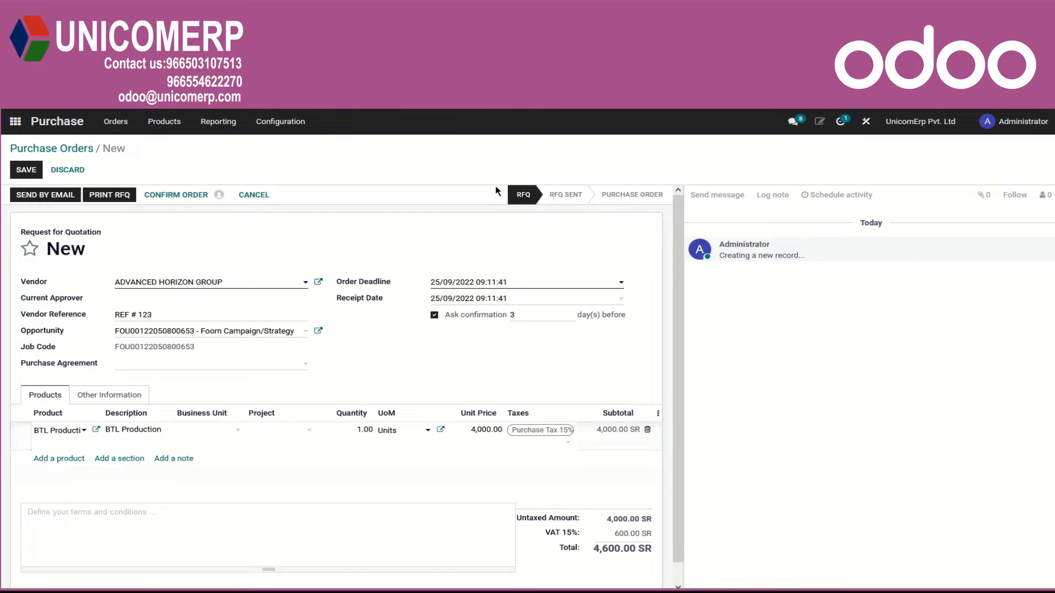
Add a section named "Services" below the BTL Production line.
{"action": "left_click", "coordinate": [214, 469]}
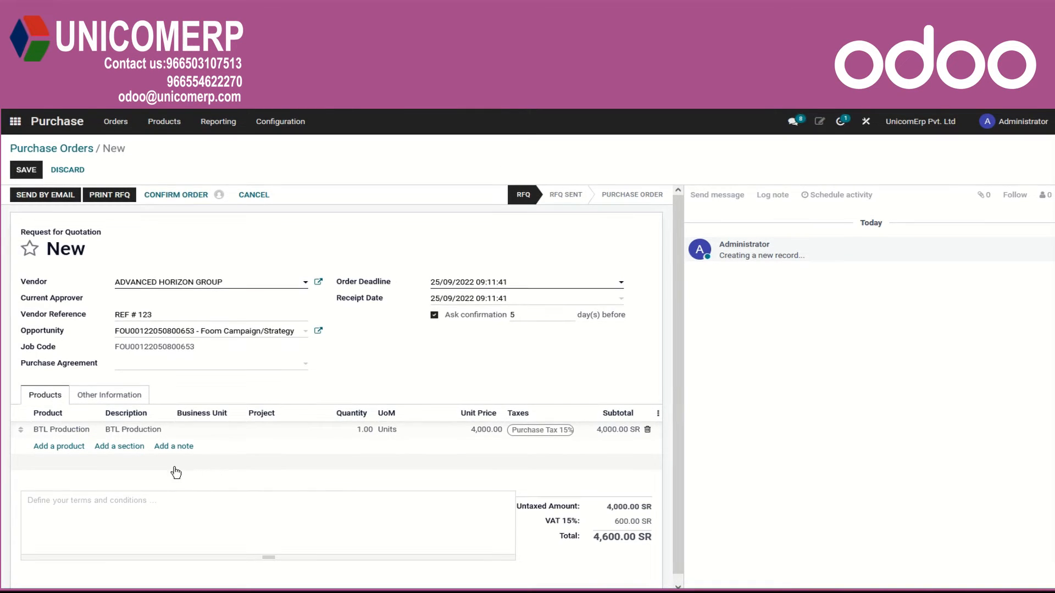
{"action": "left_click", "coordinate": [121, 447]}
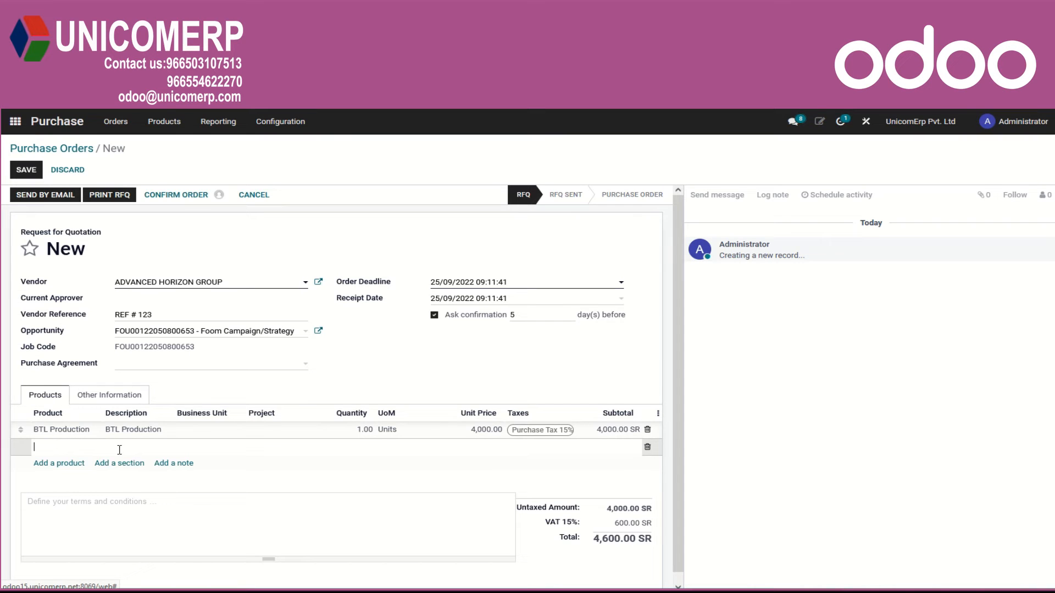
{"action": "type", "text": "Services"}
{"action": "left_click", "coordinate": [151, 466]}
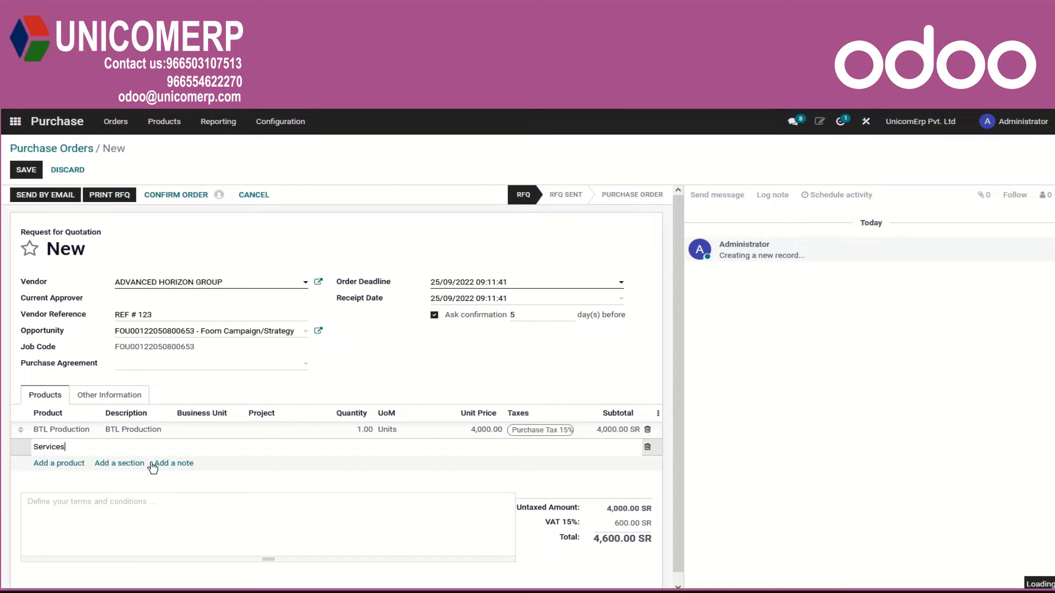
Move the Services section above the BTL Production line and open the order's other information.
{"action": "left_click", "coordinate": [79, 467]}
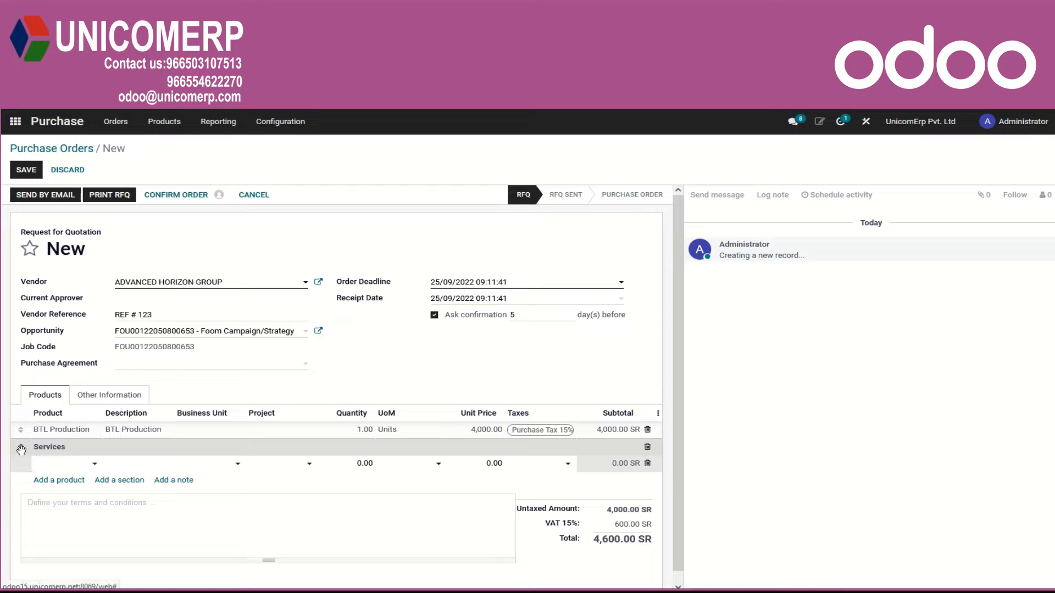
{"action": "left_click_drag", "start_coordinate": [22, 450], "coordinate": [21, 429]}
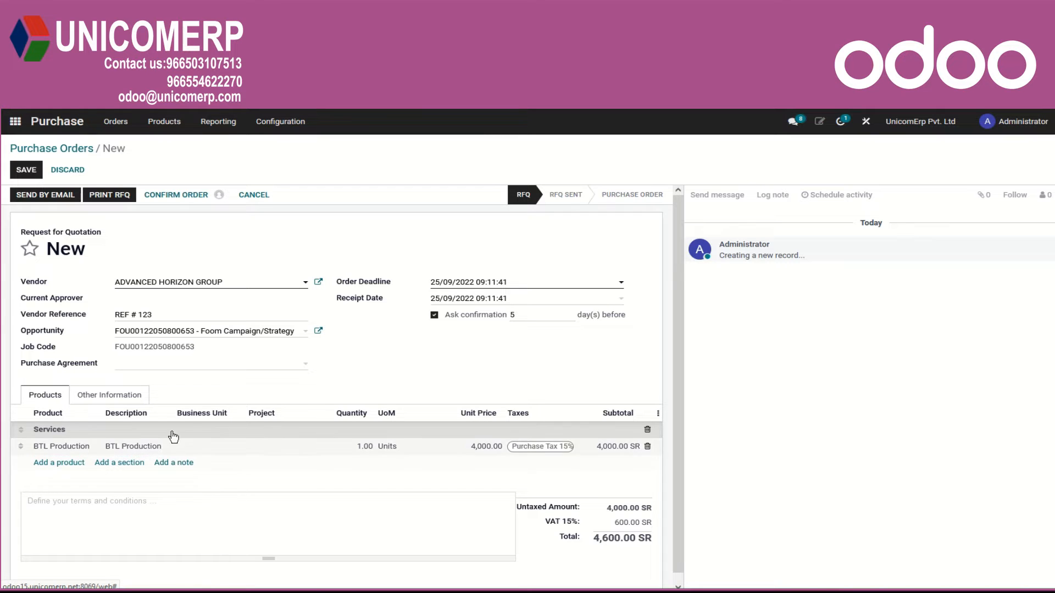
{"action": "left_click", "coordinate": [97, 405]}
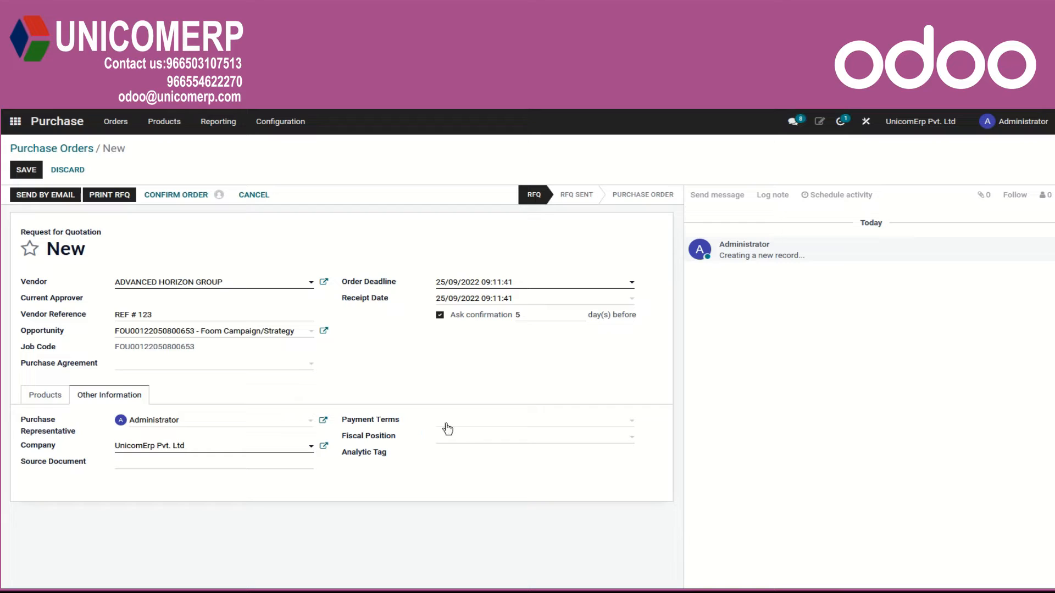
Set the vendor's purchase payment terms to 15 Days and fiscal position to KSA in the vendor record, and save it.
{"action": "left_click", "coordinate": [324, 283]}
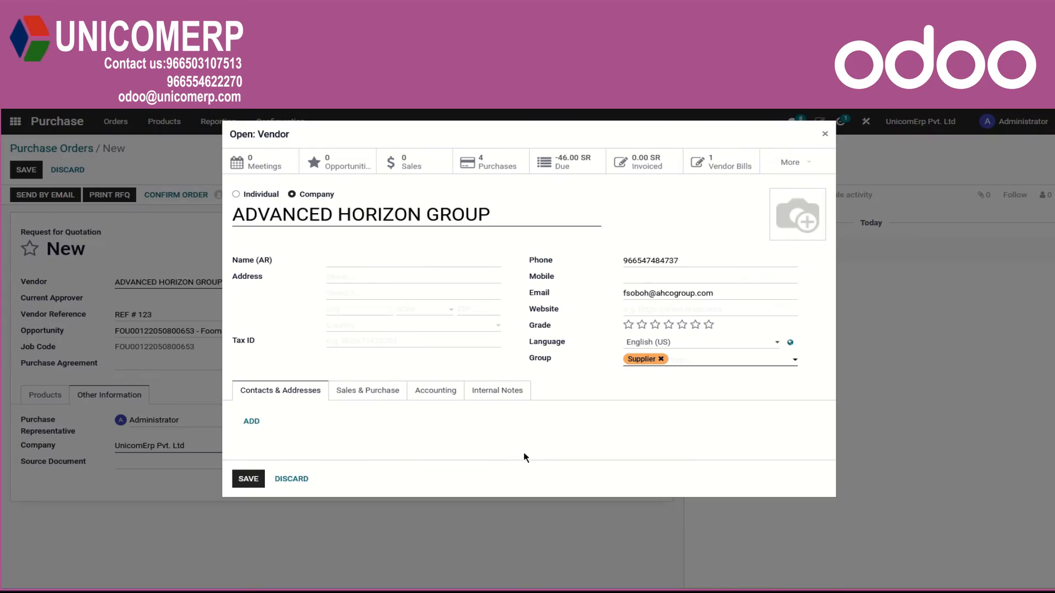
{"action": "left_click", "coordinate": [365, 393]}
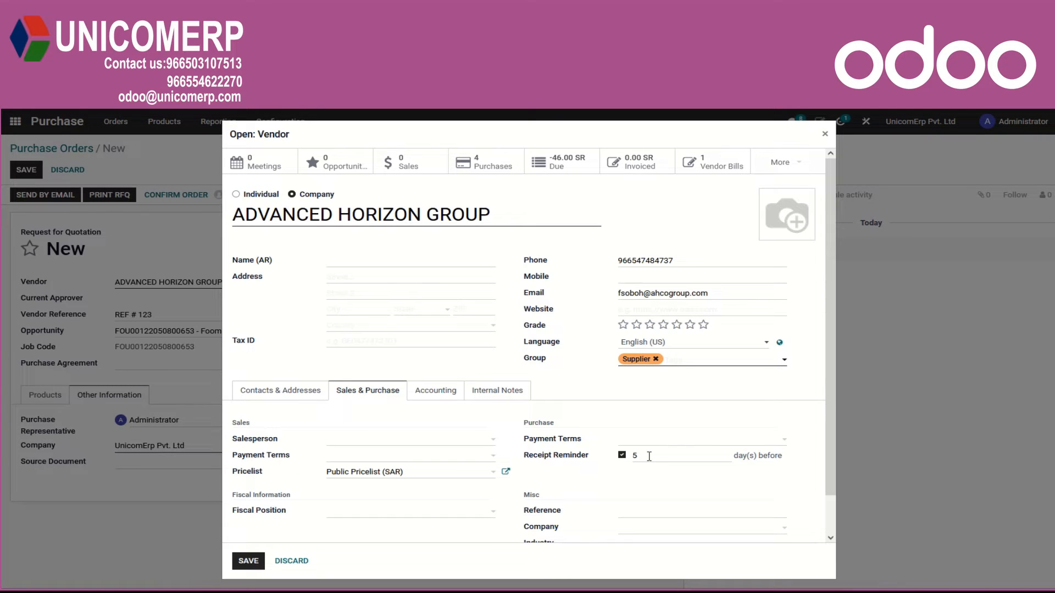
{"action": "left_click", "coordinate": [781, 445]}
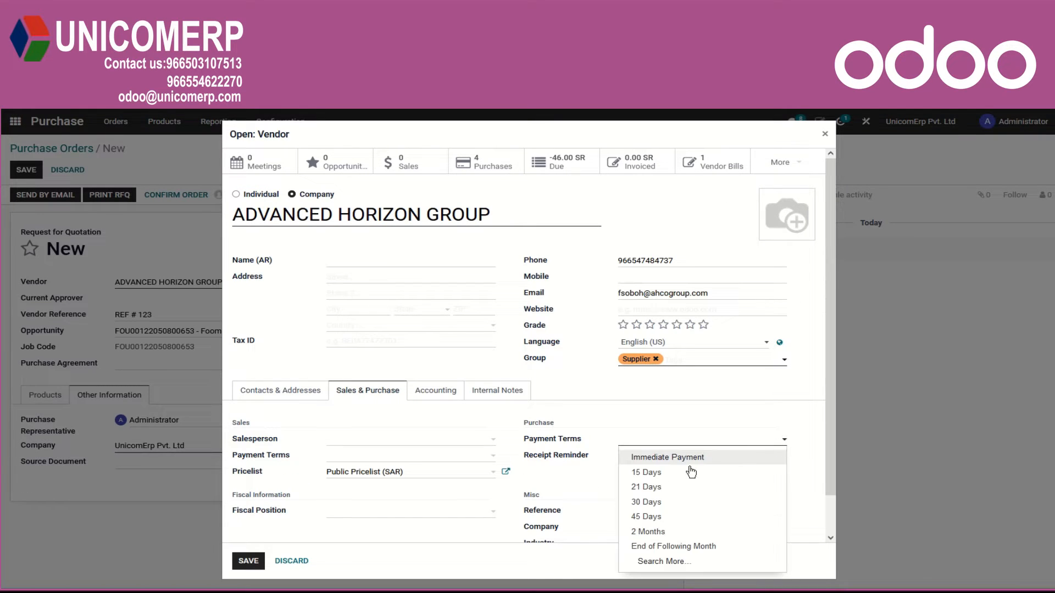
{"action": "left_click", "coordinate": [652, 474]}
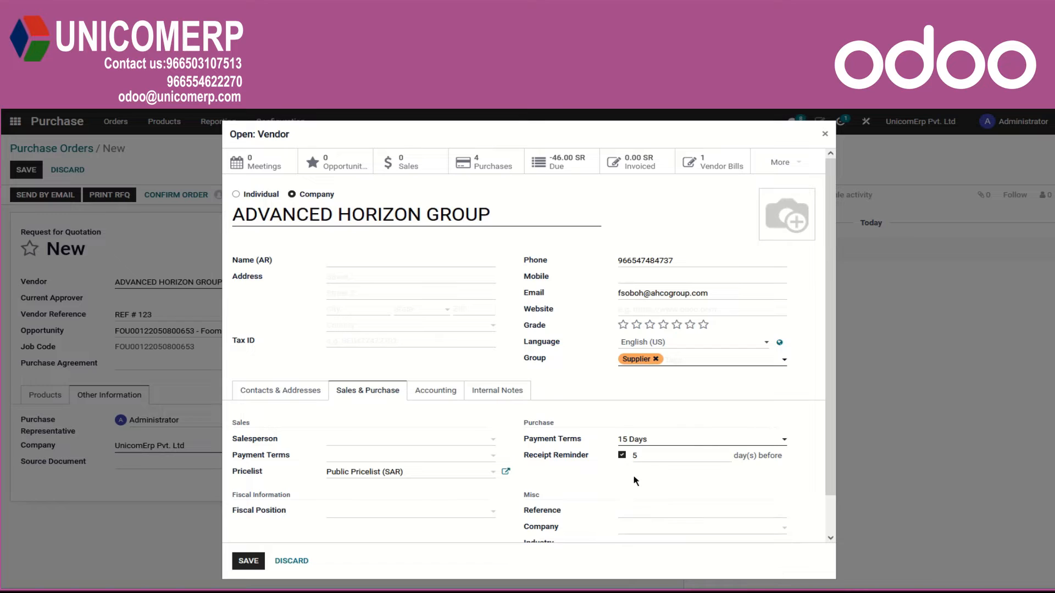
{"action": "left_click", "coordinate": [493, 512]}
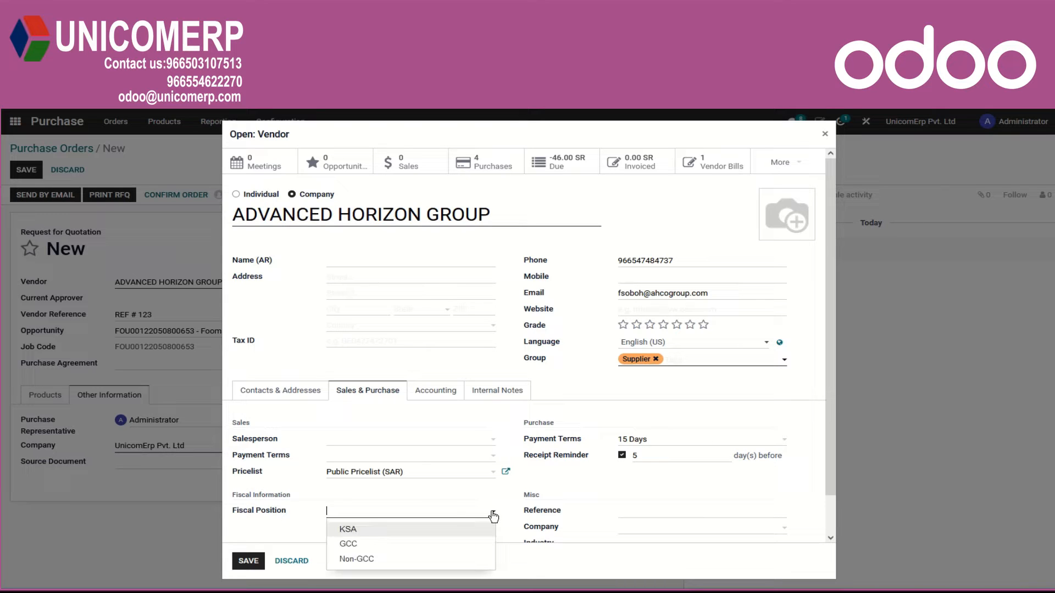
{"action": "left_click", "coordinate": [347, 530]}
{"action": "left_click", "coordinate": [252, 565]}
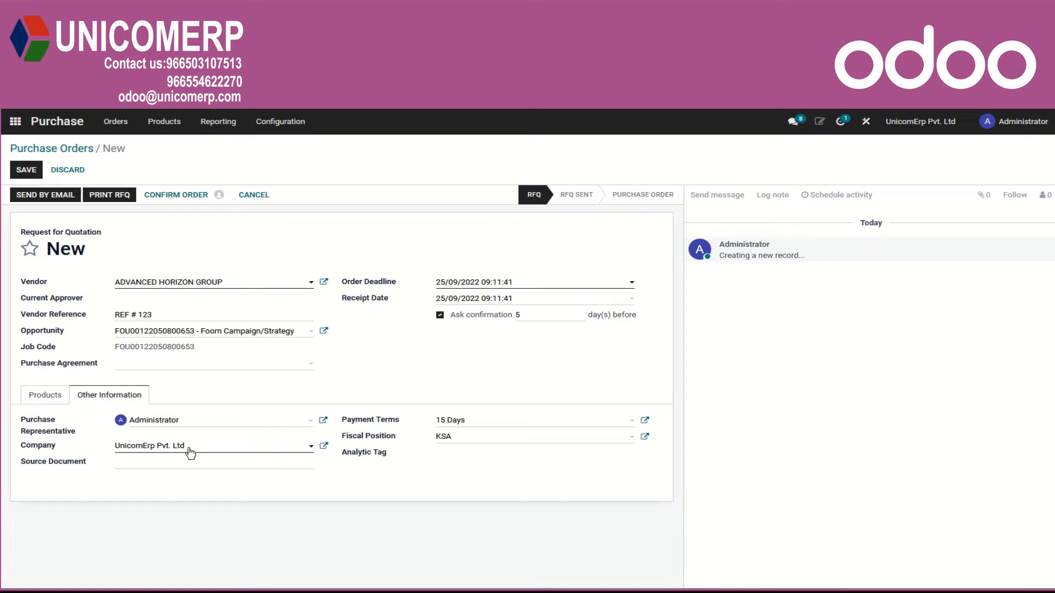
Return to the order's product lines and save the request for quotation.
{"action": "left_click", "coordinate": [183, 464]}
{"action": "left_click", "coordinate": [46, 395]}
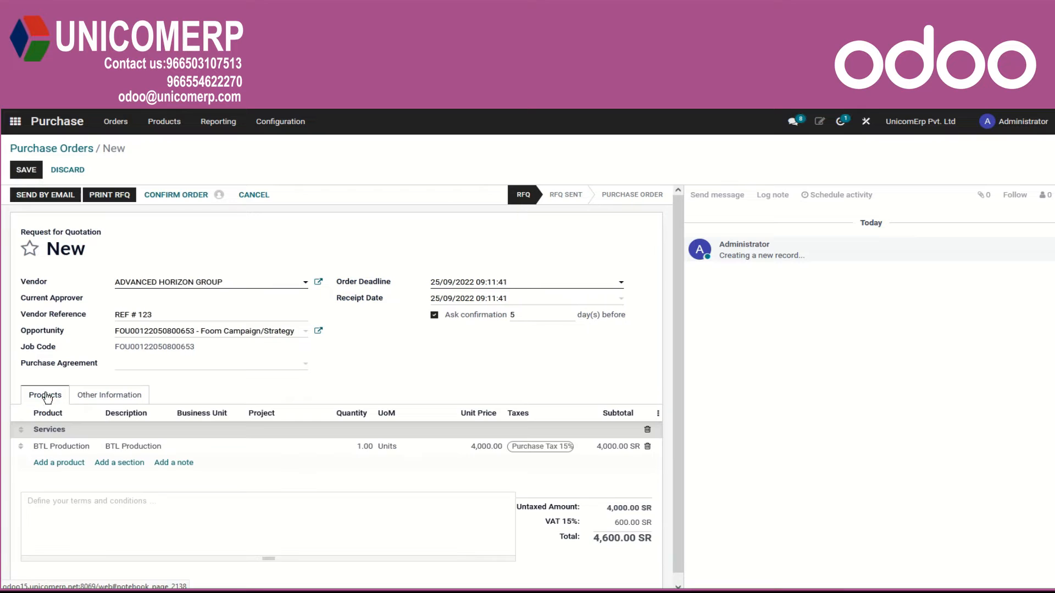
{"action": "left_click", "coordinate": [118, 501]}
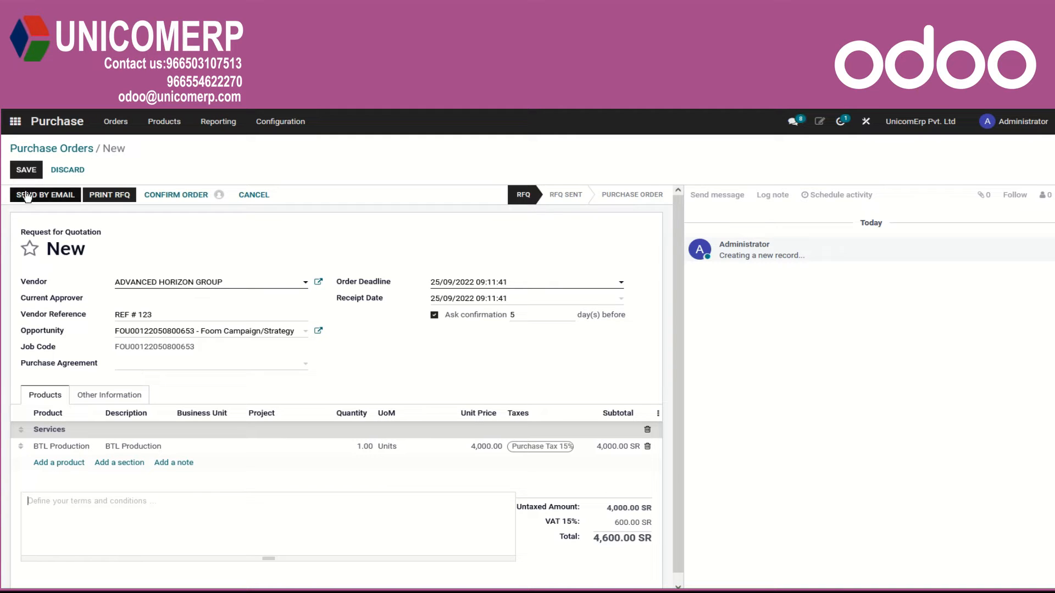
{"action": "left_click", "coordinate": [25, 171]}
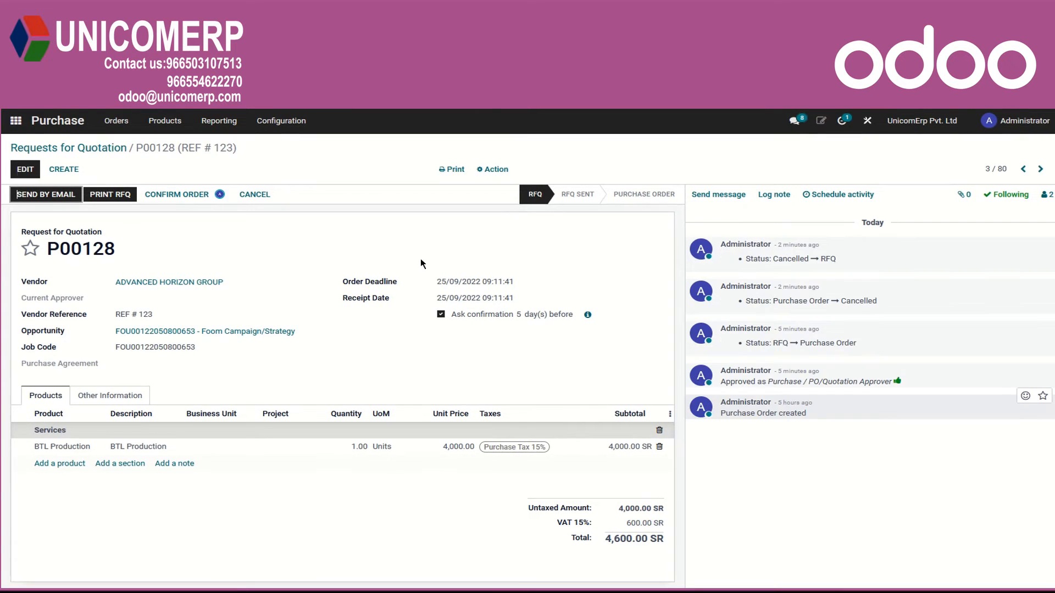
Review the message and PDF attachment of the quotation email to the vendor, and close it without sending.
{"action": "left_click", "coordinate": [46, 196]}
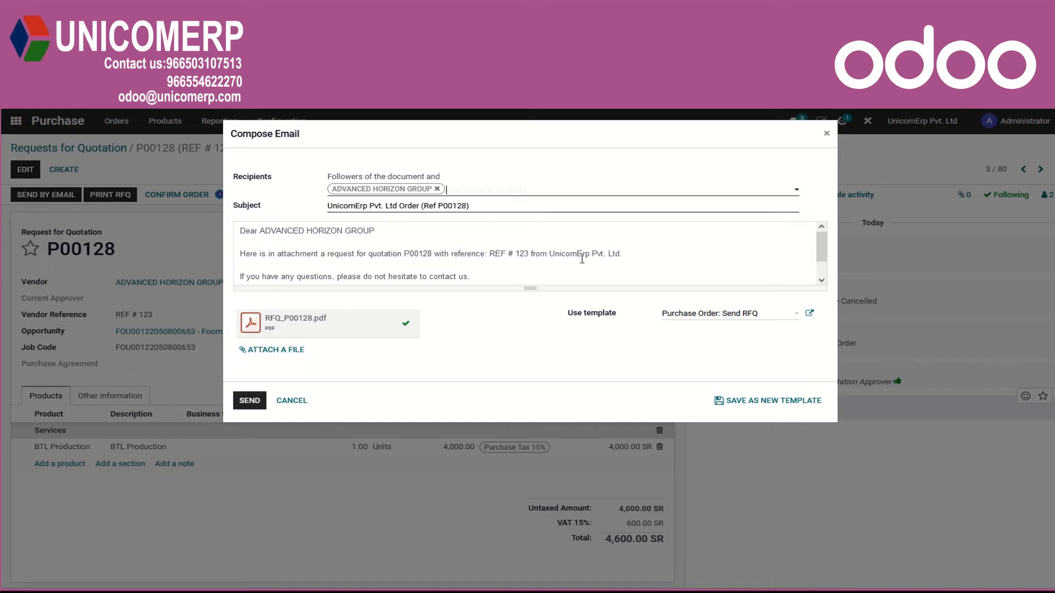
{"action": "triple_click", "coordinate": [633, 253]}
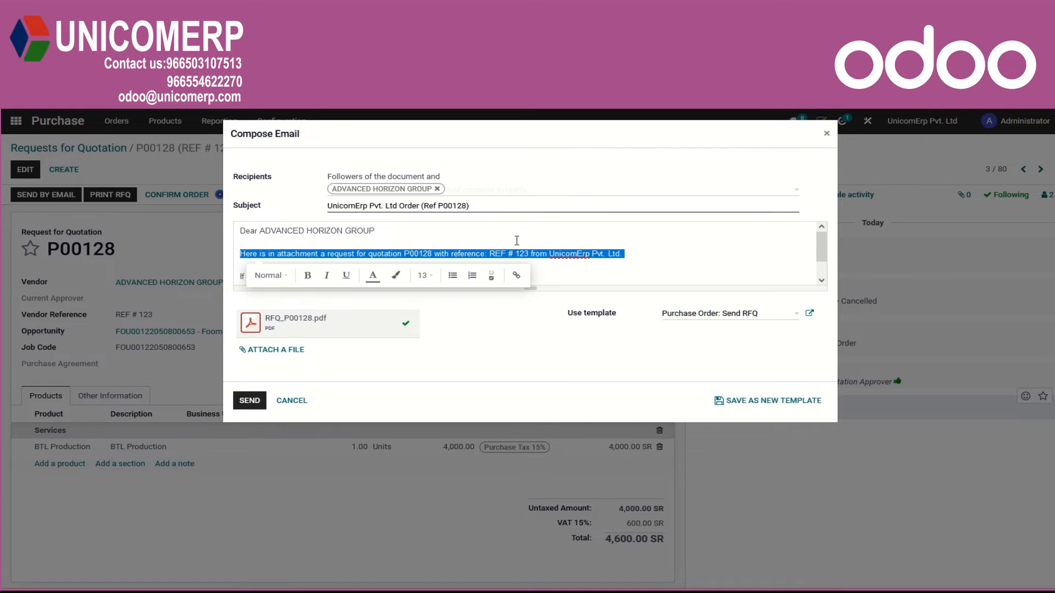
{"action": "left_click", "coordinate": [640, 259]}
{"action": "mouse_move", "coordinate": [370, 319]}
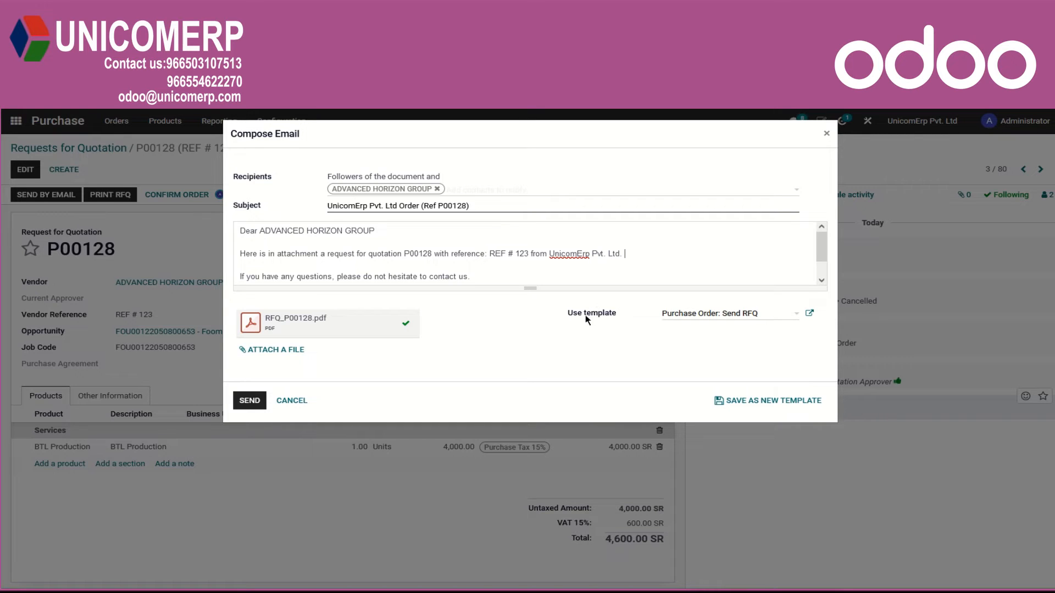
{"action": "left_click", "coordinate": [299, 401]}
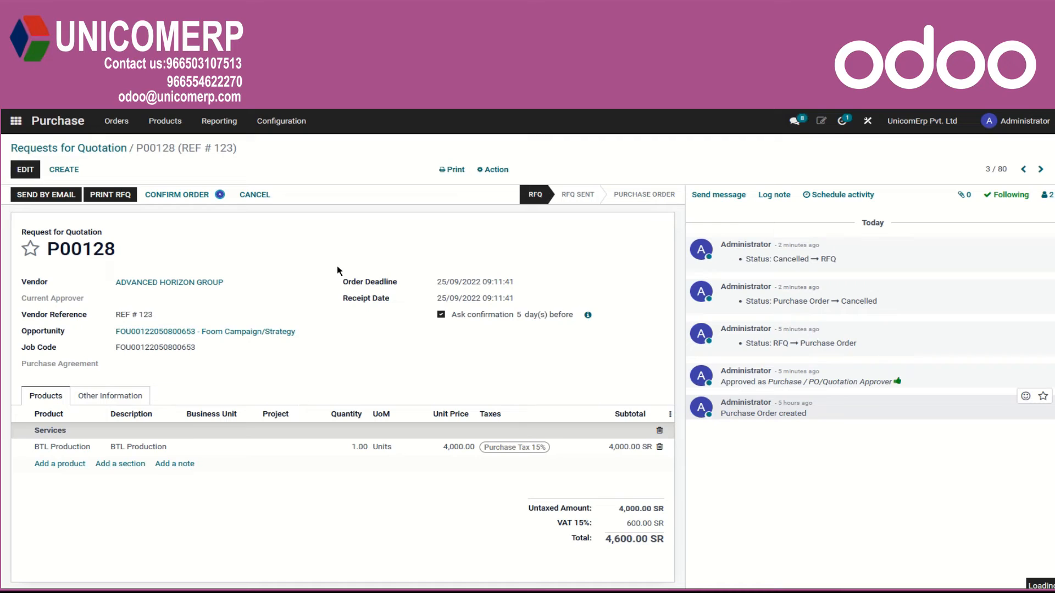
Confirm the request for quotation as a purchase order.
{"action": "left_click", "coordinate": [168, 198]}
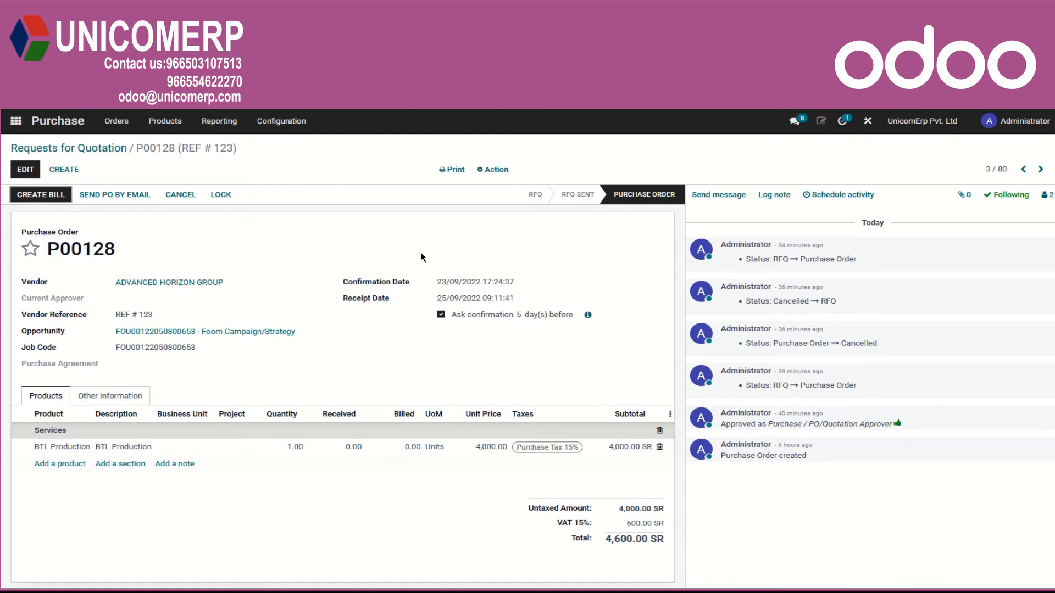
{"action": "left_click", "coordinate": [59, 196]}
Try the Received quantities bill control and 3-way matching options in the purchase settings, and discard the changes.
{"action": "left_click", "coordinate": [282, 122]}
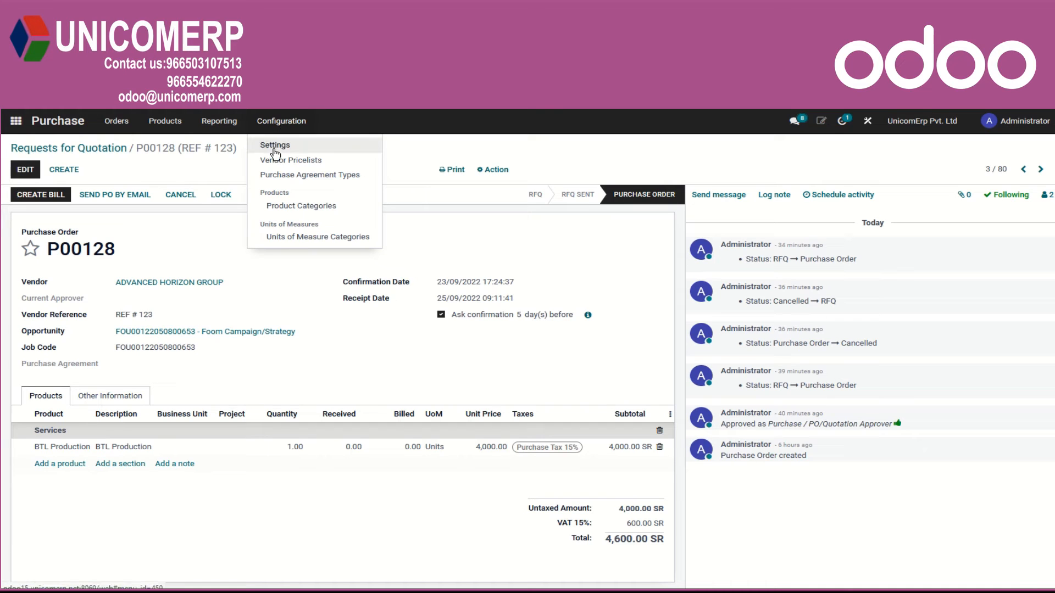
{"action": "left_click", "coordinate": [277, 146]}
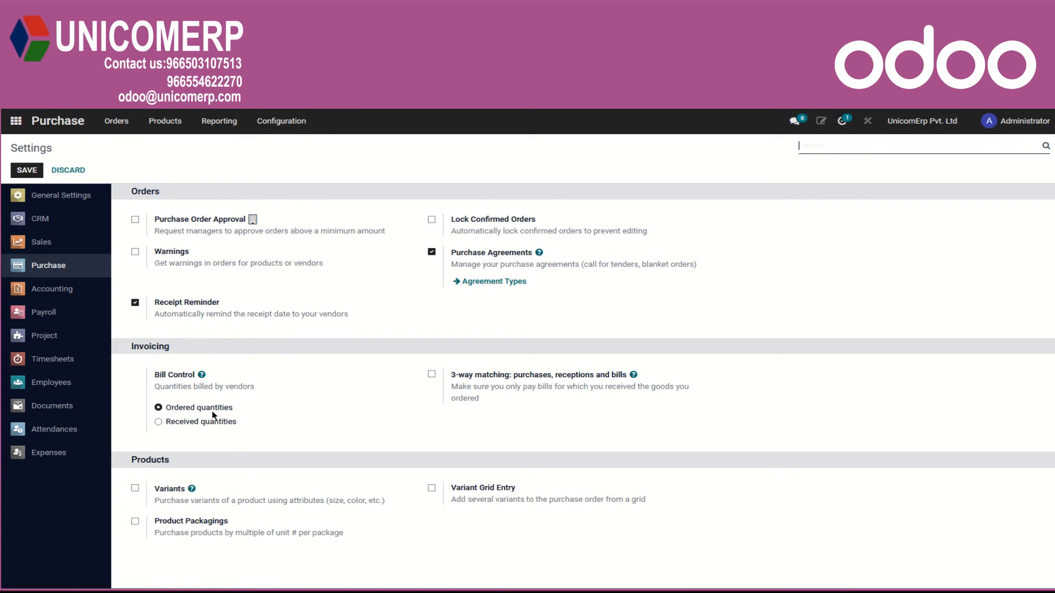
{"action": "mouse_move", "coordinate": [214, 415]}
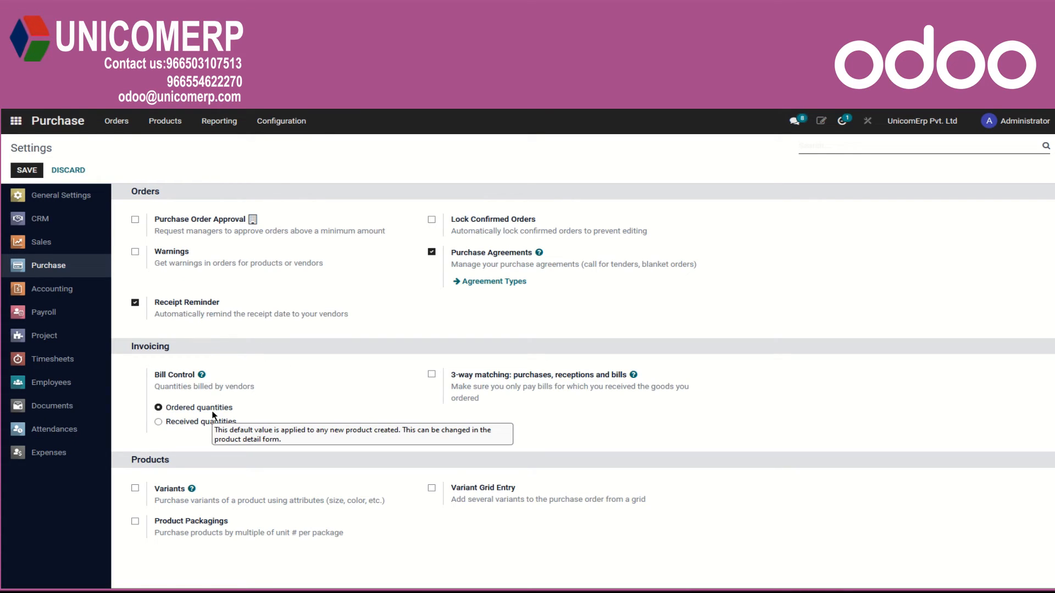
{"action": "left_click", "coordinate": [158, 422]}
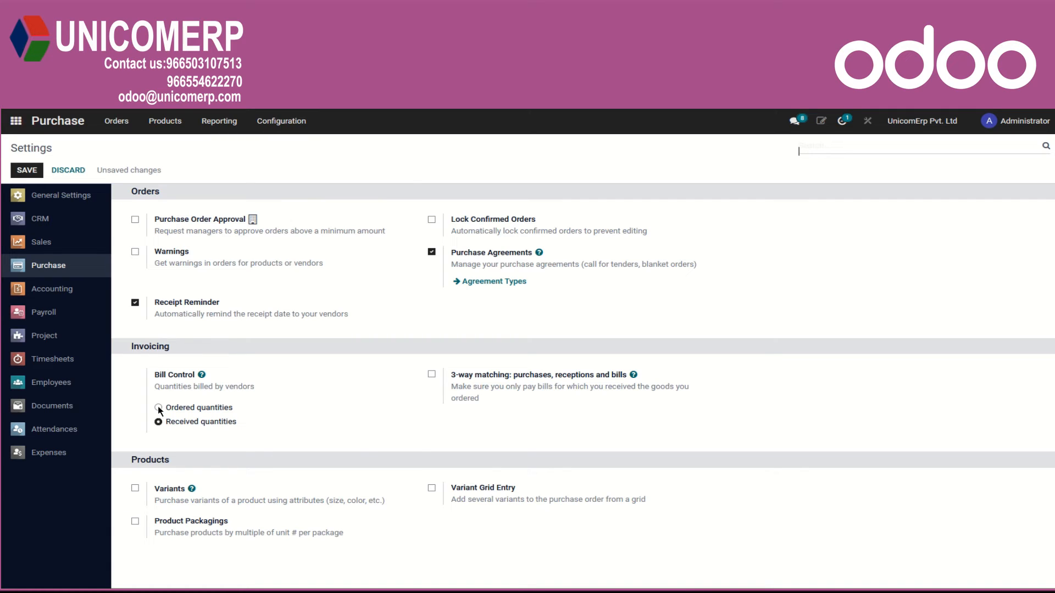
{"action": "left_click", "coordinate": [159, 408]}
{"action": "mouse_move", "coordinate": [159, 409]}
{"action": "left_click", "coordinate": [432, 375]}
{"action": "left_click", "coordinate": [72, 172]}
Reopen purchase order P00128 from the purchase orders list and create a vendor bill from it.
{"action": "left_click", "coordinate": [121, 122]}
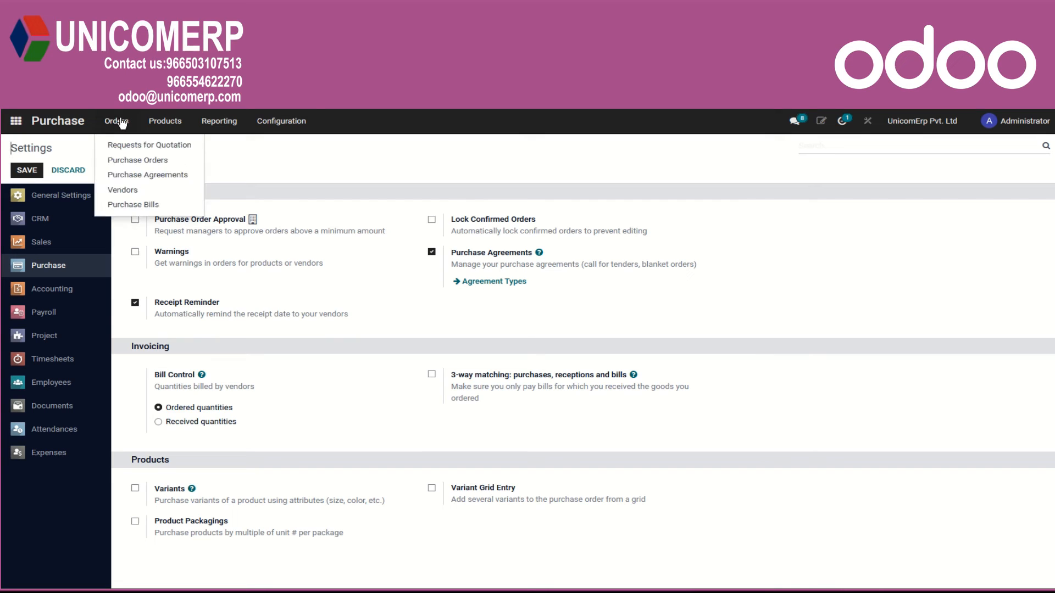
{"action": "left_click", "coordinate": [140, 161]}
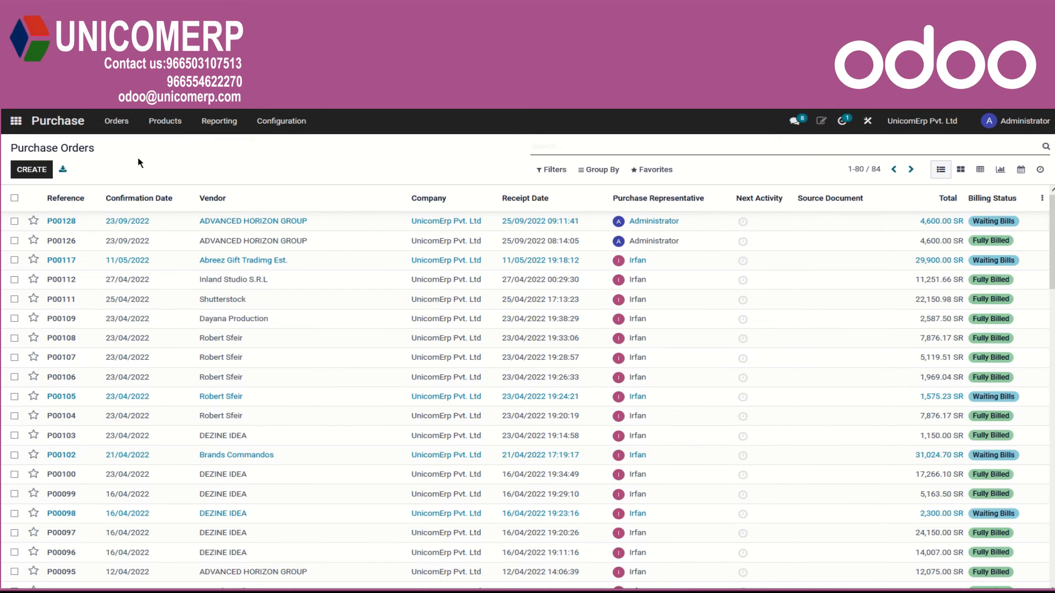
{"action": "left_click", "coordinate": [250, 224]}
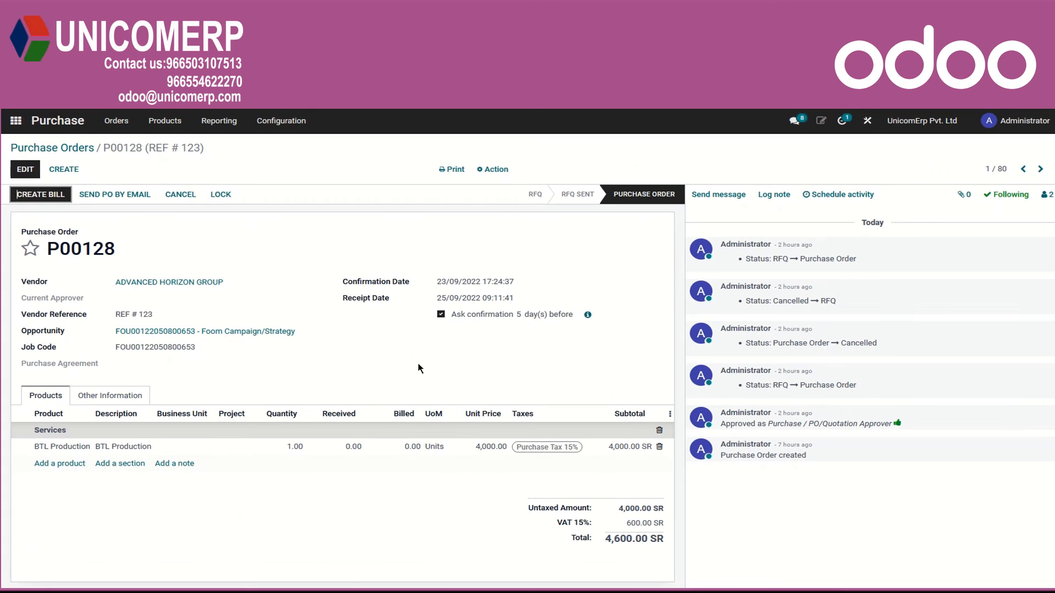
{"action": "left_click", "coordinate": [36, 195]}
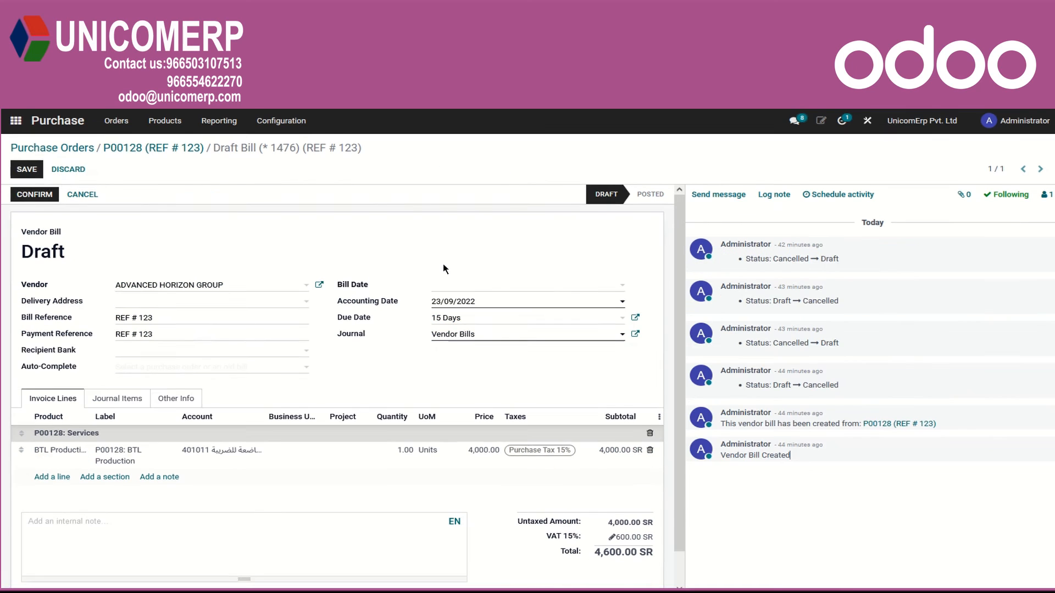
Set the bill date to 23/09/2022 and confirm the vendor bill.
{"action": "left_click", "coordinate": [620, 290]}
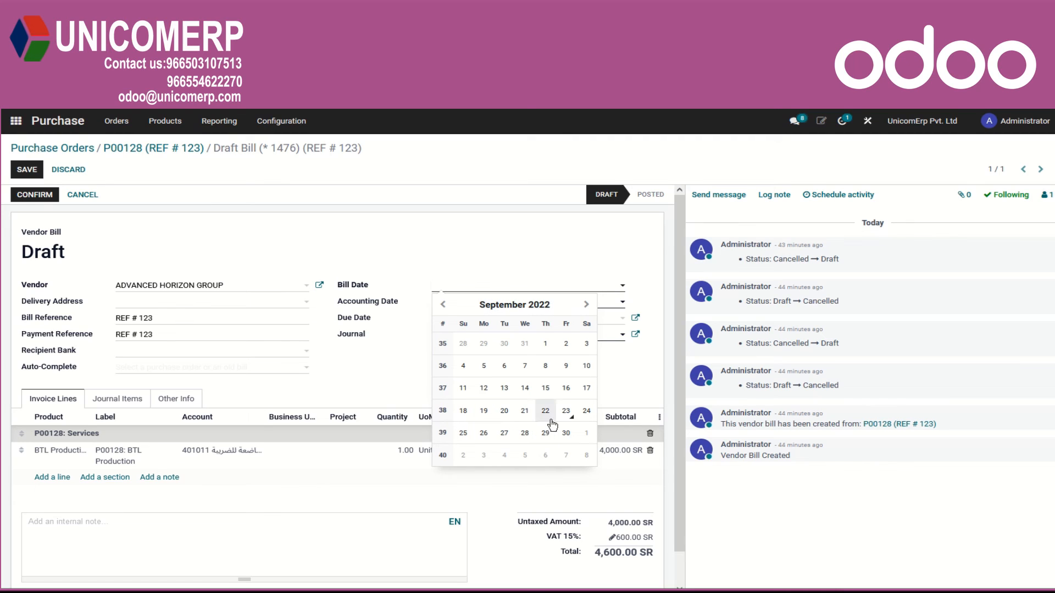
{"action": "left_click", "coordinate": [566, 411]}
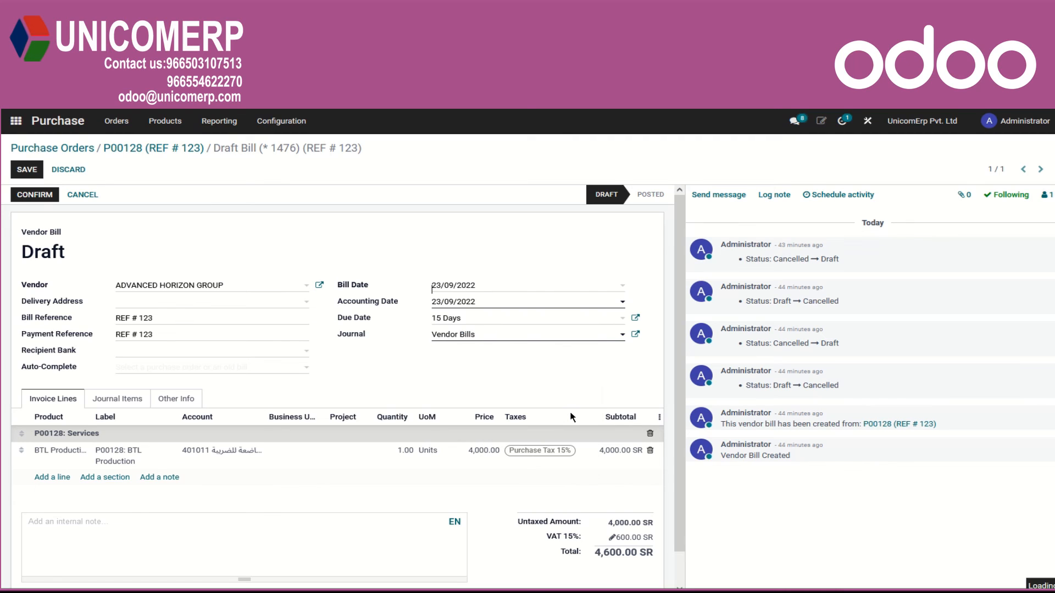
{"action": "left_click", "coordinate": [38, 195]}
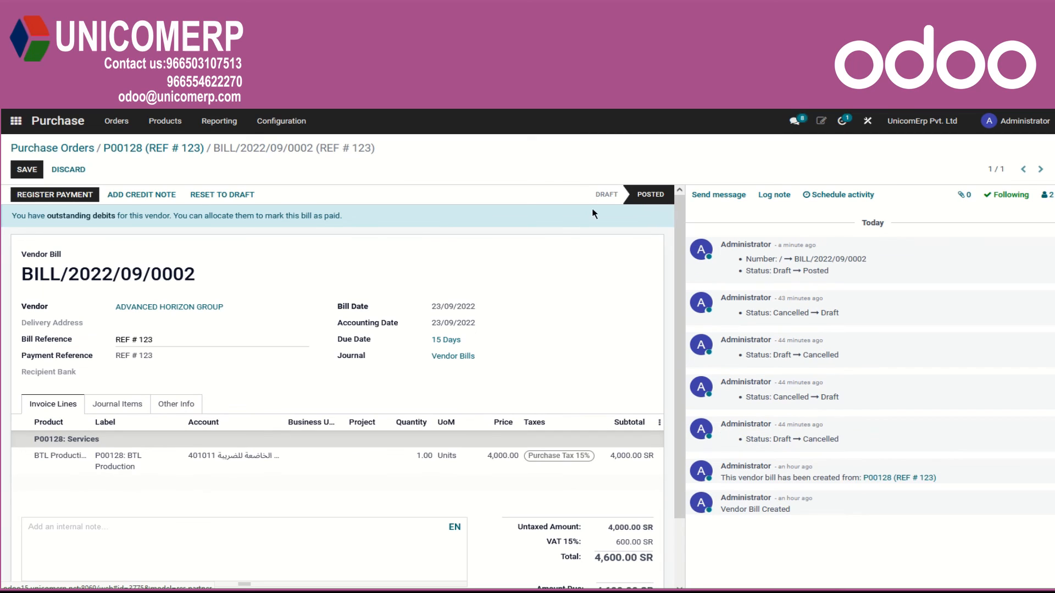
Register the bill's full payment with payment date 25/09/2022 and open the bill's journal items.
{"action": "left_click", "coordinate": [34, 192]}
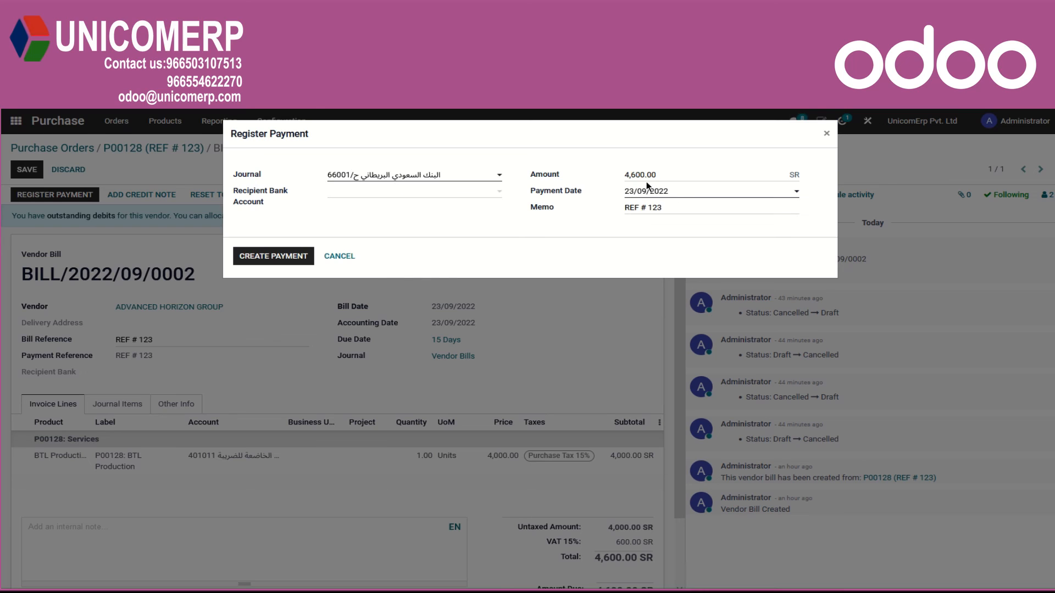
{"action": "left_click", "coordinate": [798, 196]}
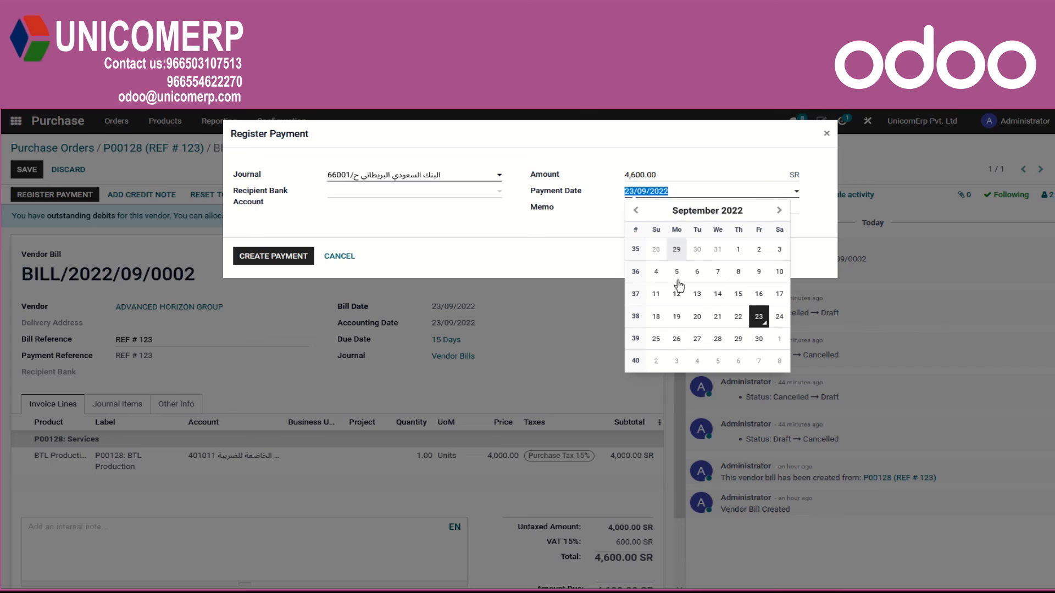
{"action": "left_click", "coordinate": [662, 339]}
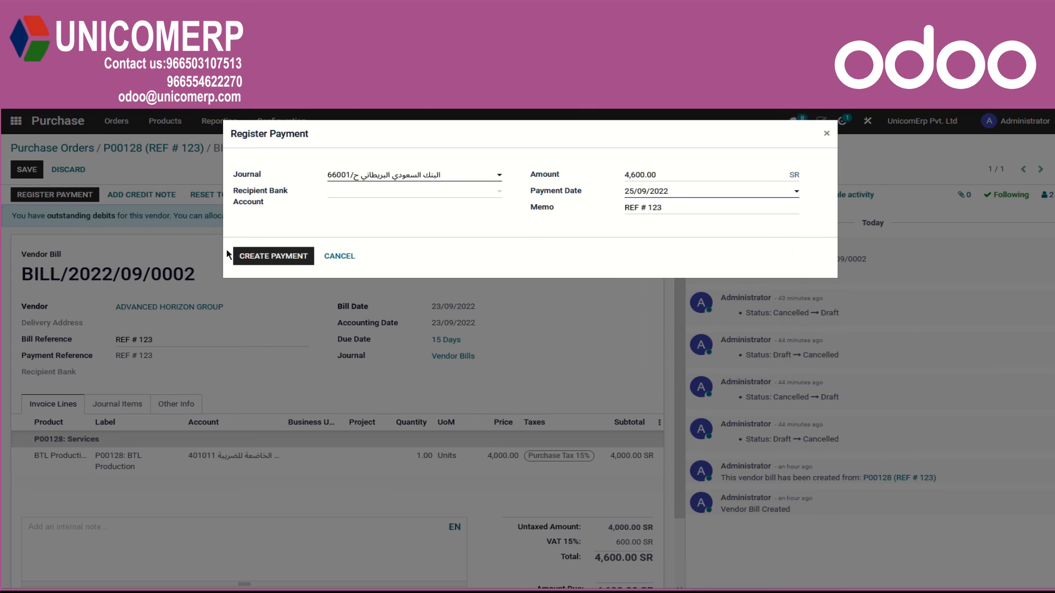
{"action": "left_click", "coordinate": [261, 256]}
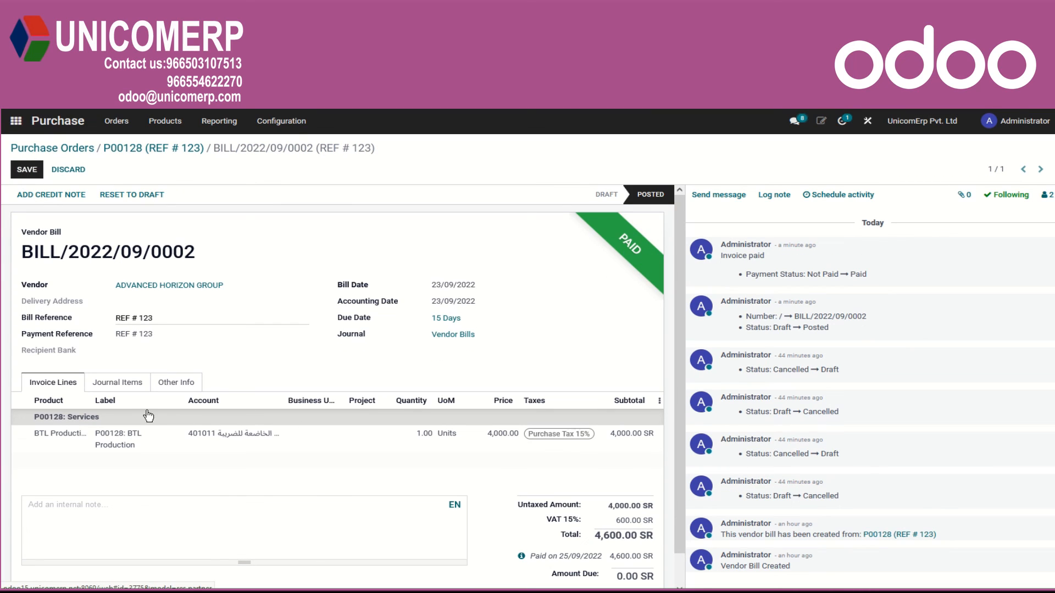
{"action": "left_click", "coordinate": [125, 385]}
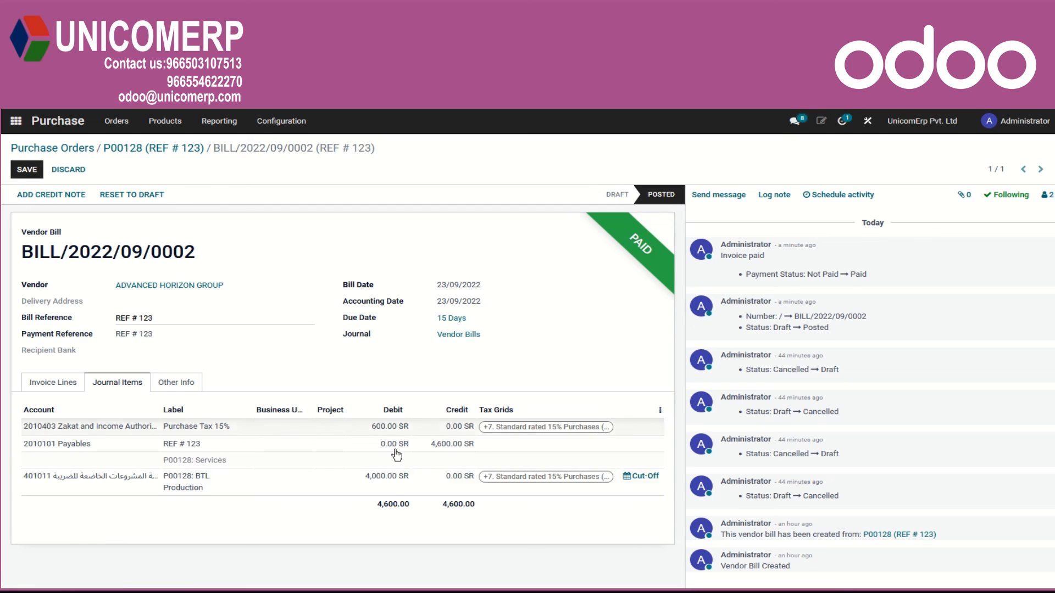